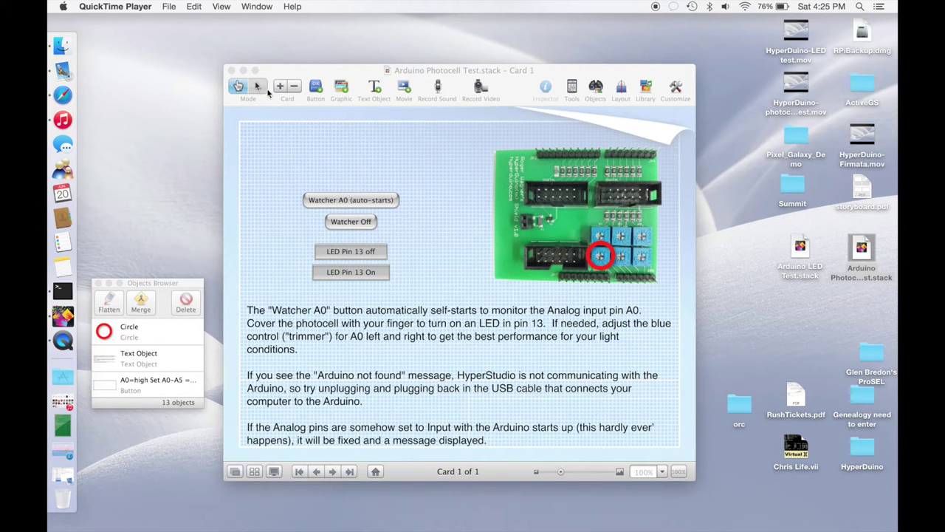
# - Close the Arduino Photocell Test stack and open the Arduino LED Test stack in edit mode
pyautogui.click(231, 70)
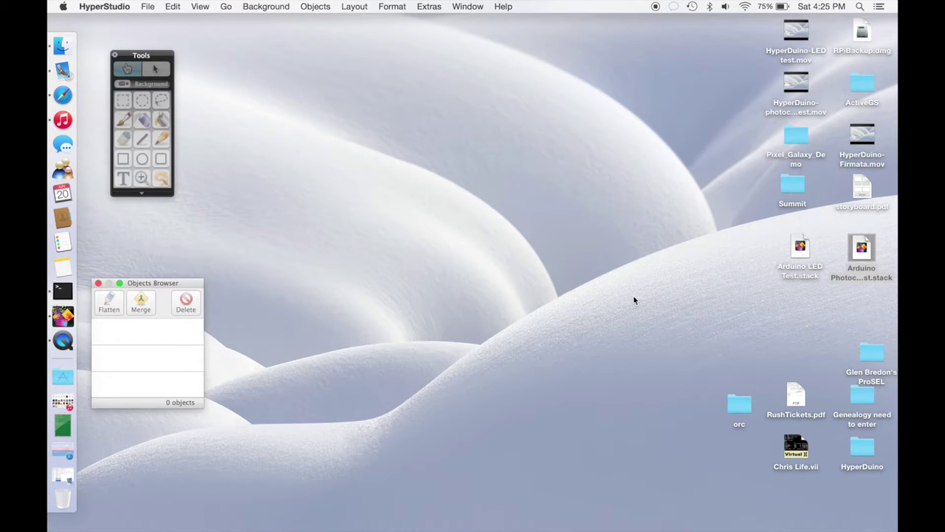
pyautogui.doubleClick(800, 248)
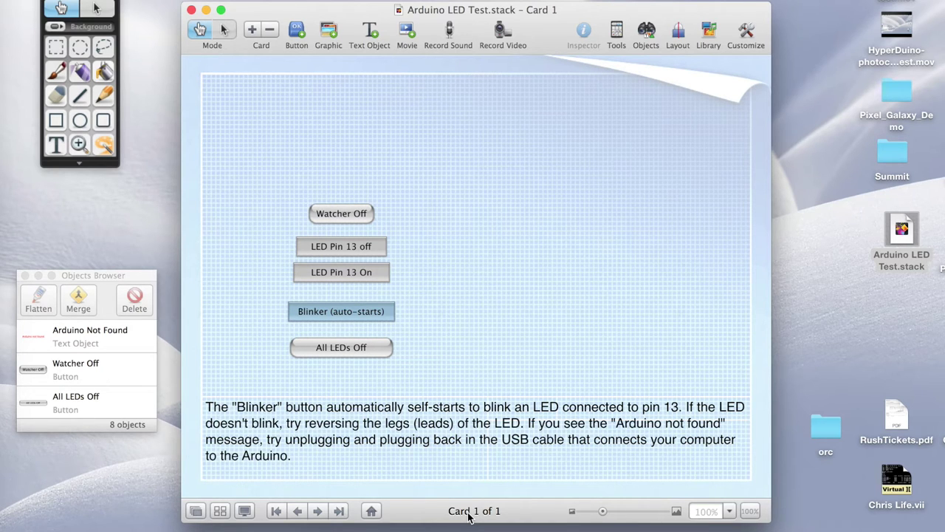
pyautogui.click(226, 33)
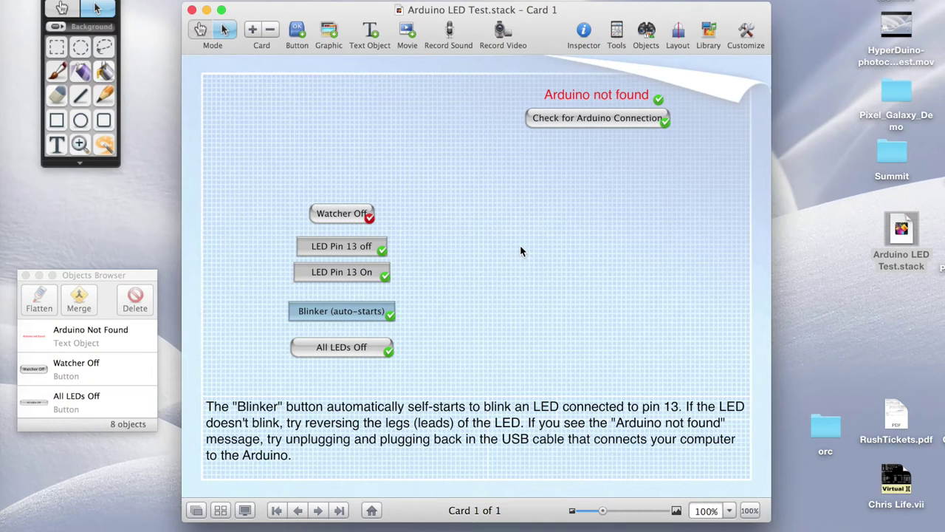
# - Open the Arduino Setup action of the LED Pin 13 On button
pyautogui.doubleClick(347, 275)
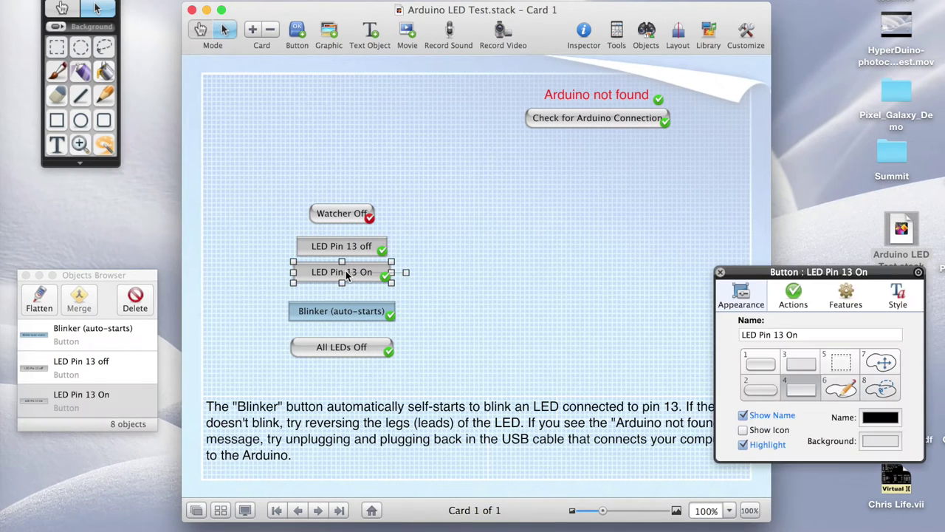
pyautogui.moveTo(766, 277); pyautogui.dragTo(536, 192)
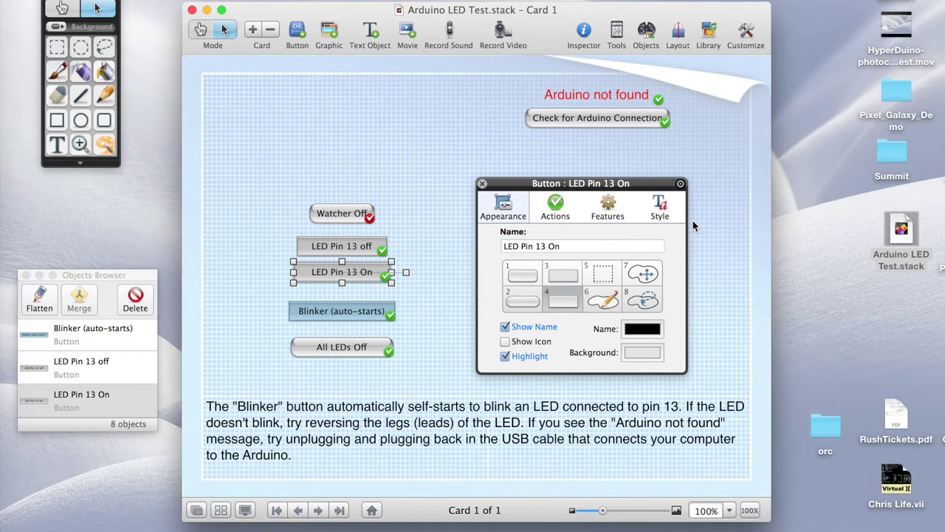
pyautogui.click(556, 208)
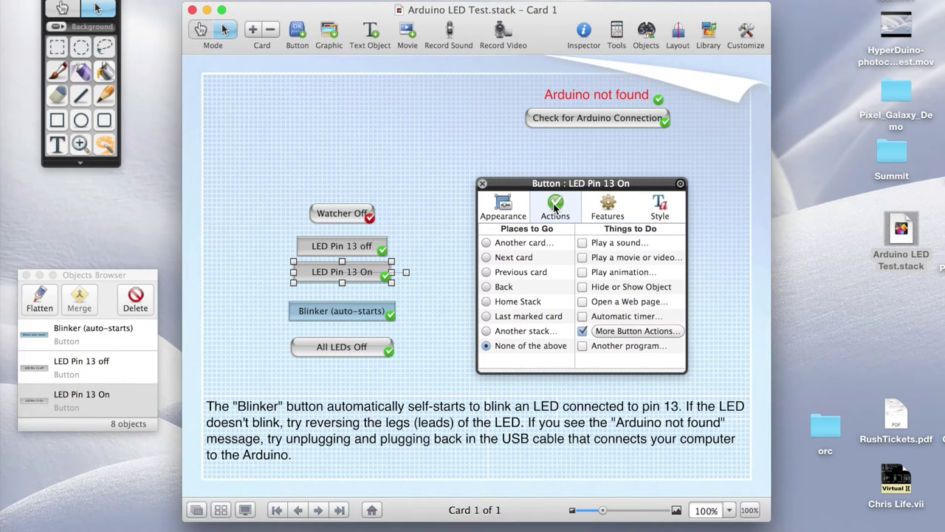
pyautogui.click(670, 334)
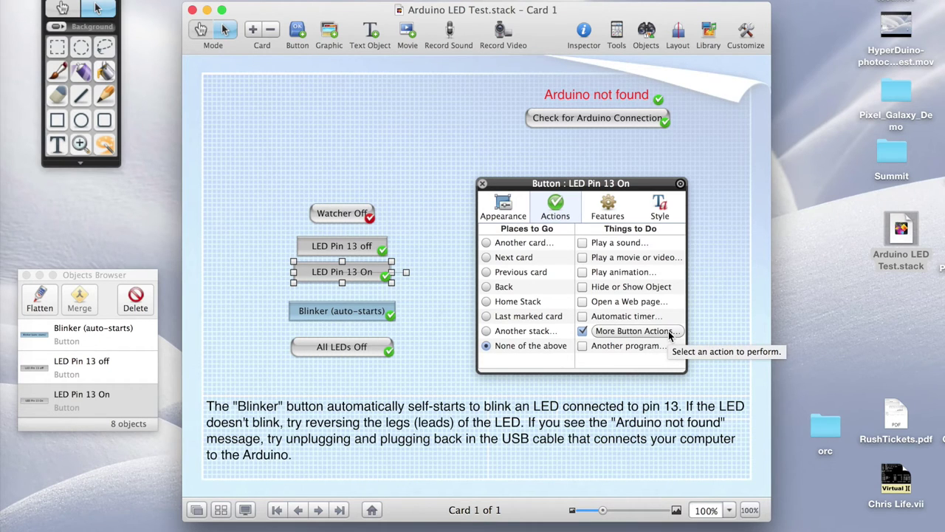
pyautogui.click(670, 335)
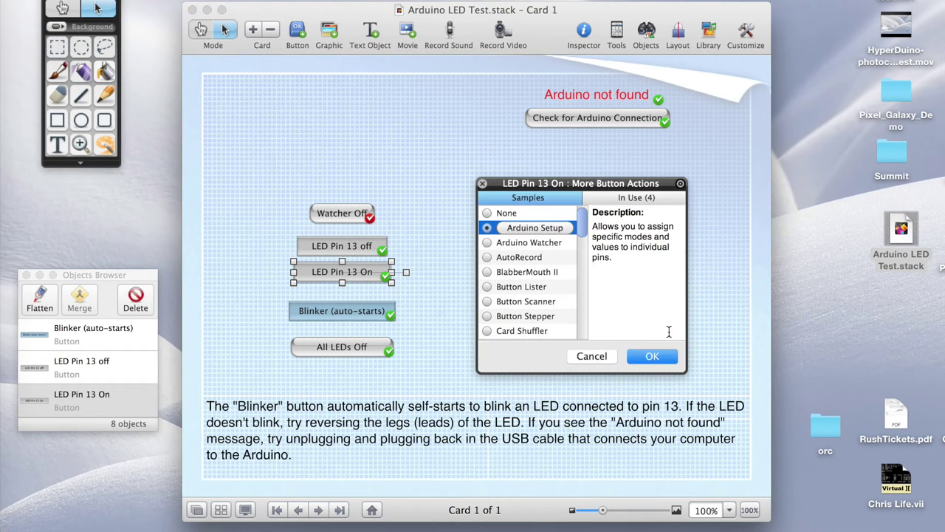
pyautogui.doubleClick(544, 229)
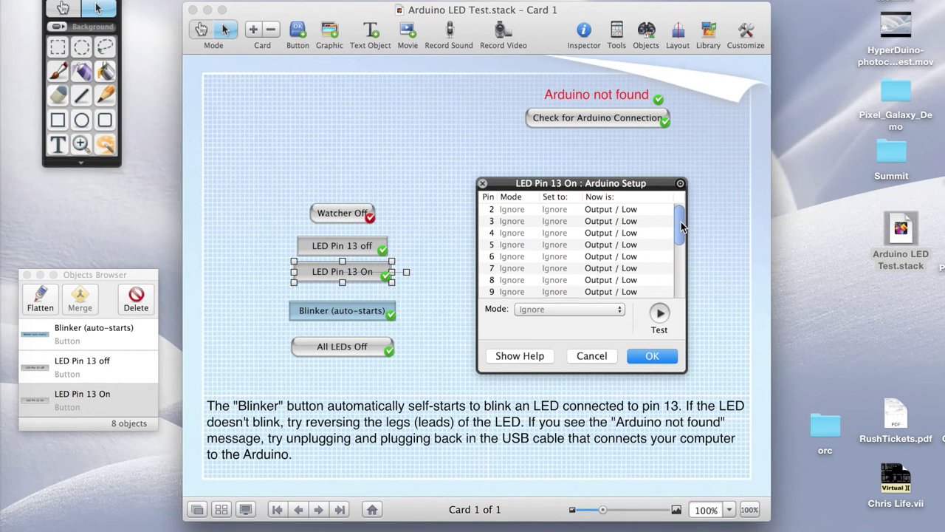
# - Set pin 9 to Output mode with the value High in the button's Arduino Setup
pyautogui.moveTo(681, 221); pyautogui.dragTo(677, 274)
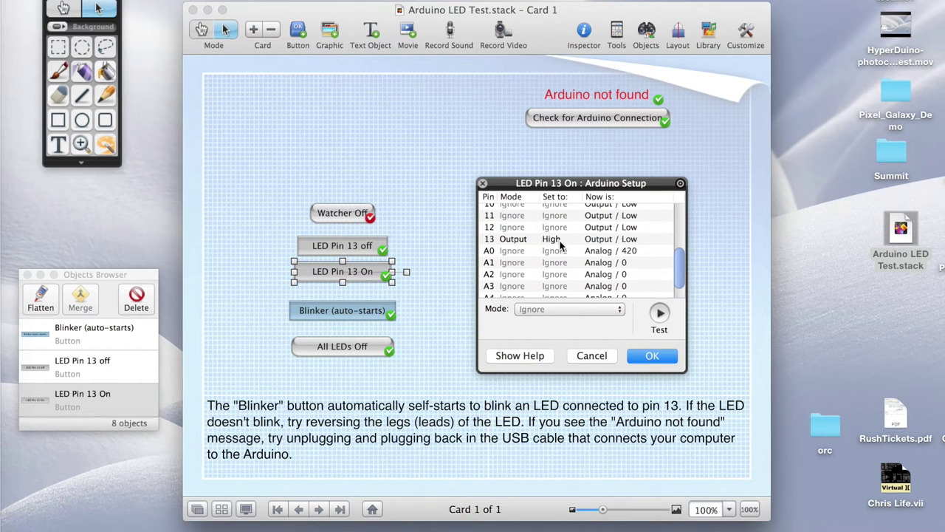
pyautogui.moveTo(679, 259)
pyautogui.mouseDown()
pyautogui.moveTo(680, 274)
pyautogui.moveTo(681, 253)
pyautogui.mouseUp()
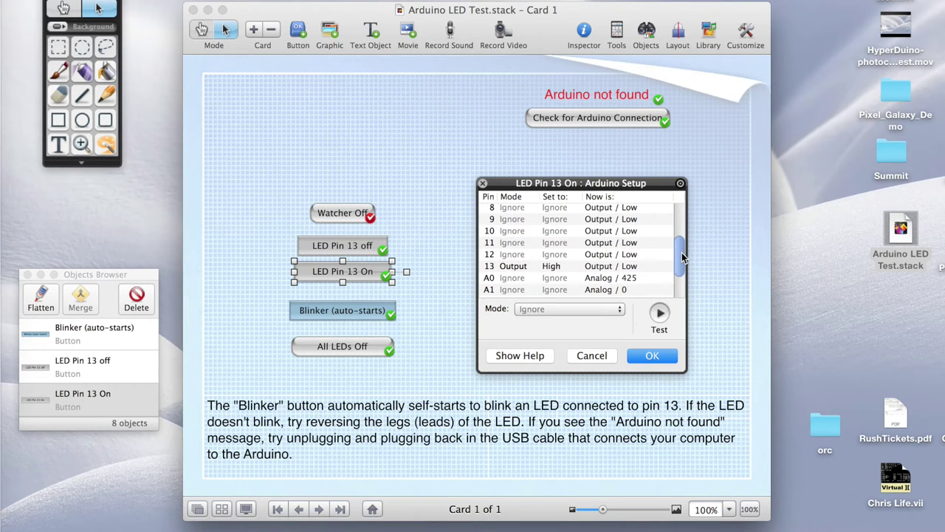
pyautogui.click(509, 219)
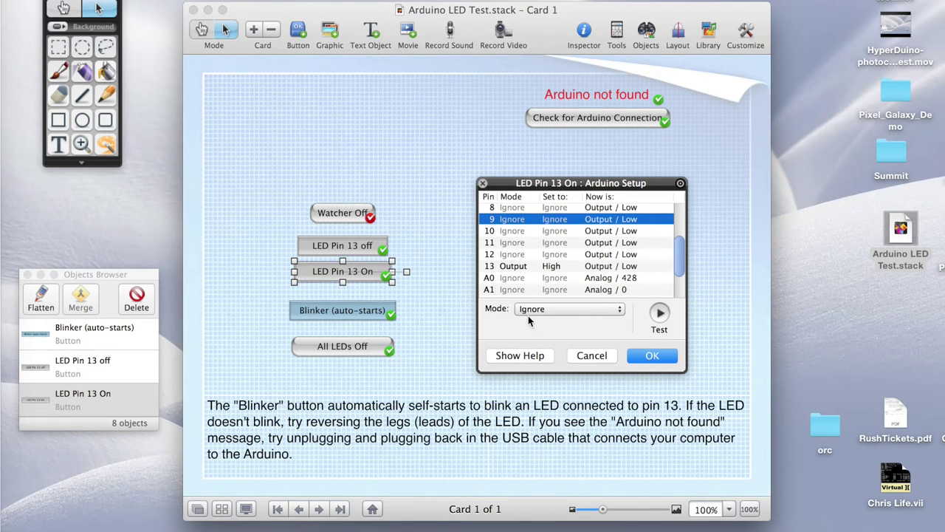
pyautogui.click(564, 310)
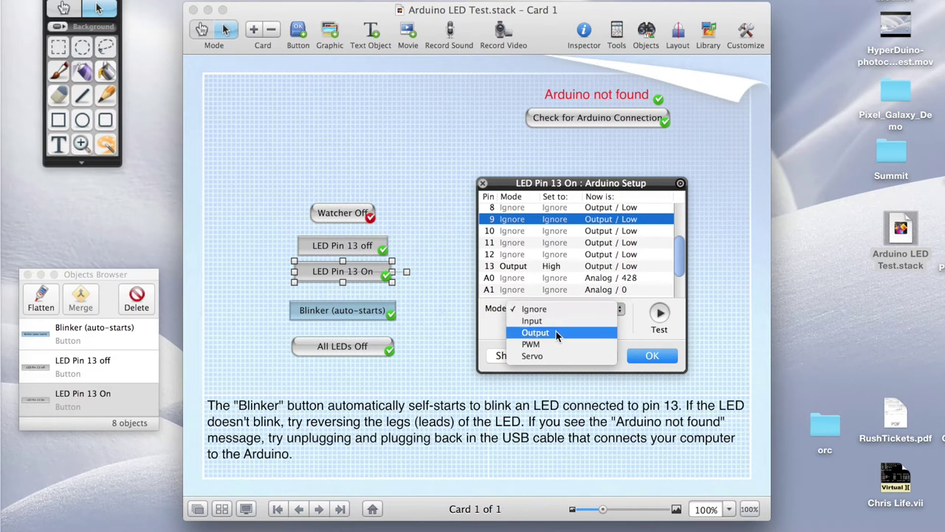
pyautogui.click(556, 332)
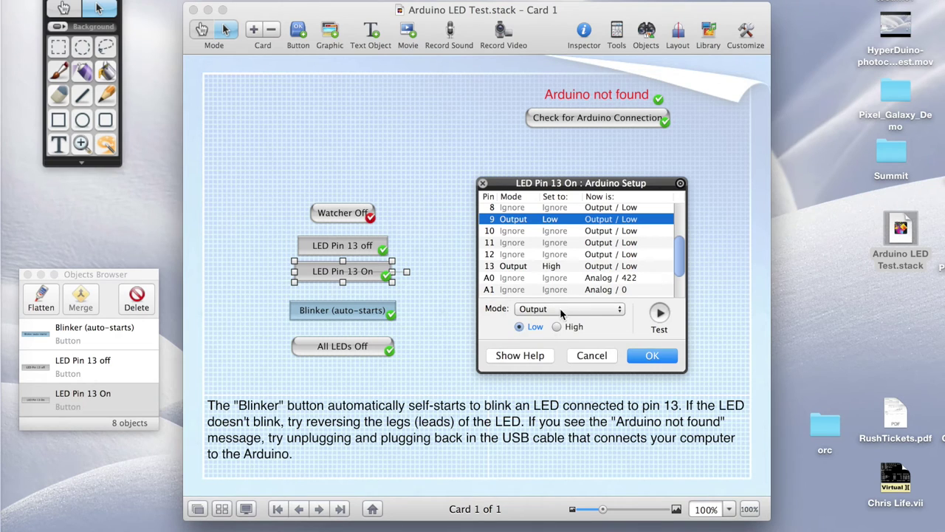
pyautogui.click(558, 328)
# - Set pin 13 to Ignore and accept the Arduino Setup and button action changes
pyautogui.click(522, 266)
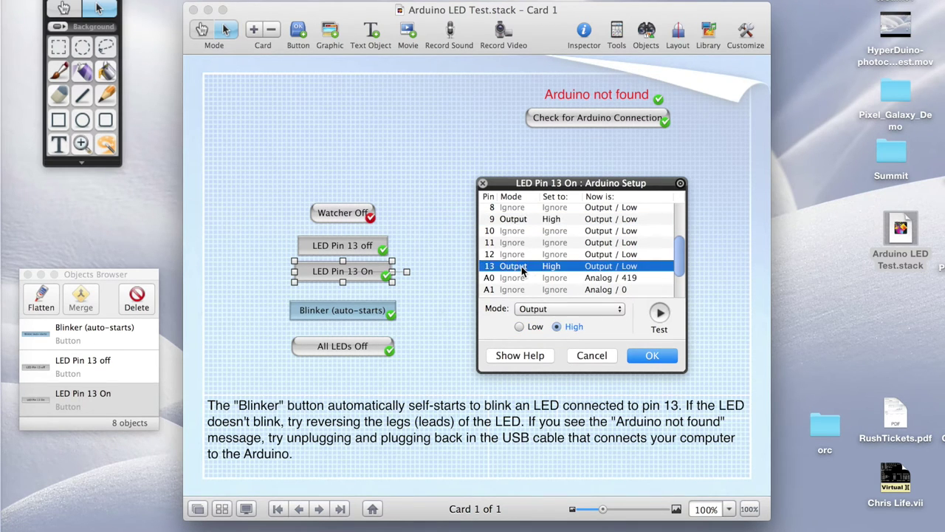
pyautogui.click(531, 309)
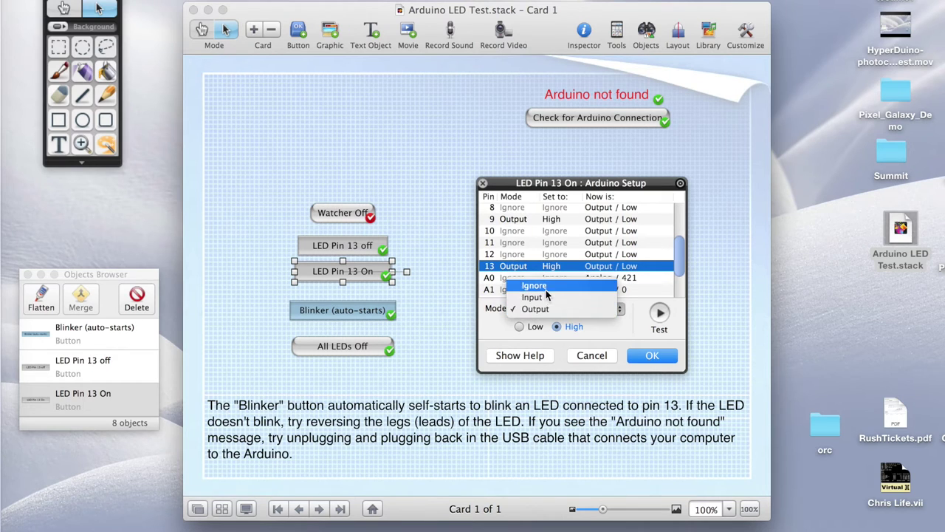
pyautogui.click(547, 286)
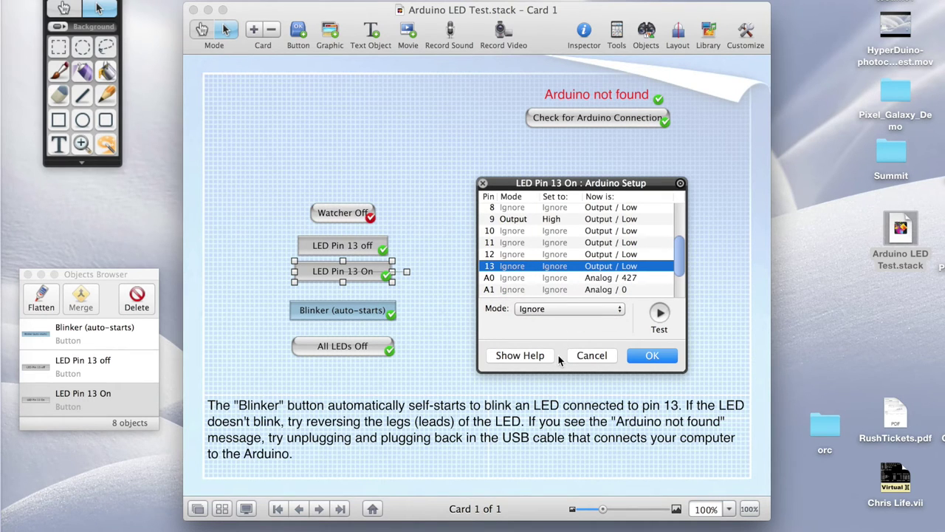
pyautogui.click(673, 360)
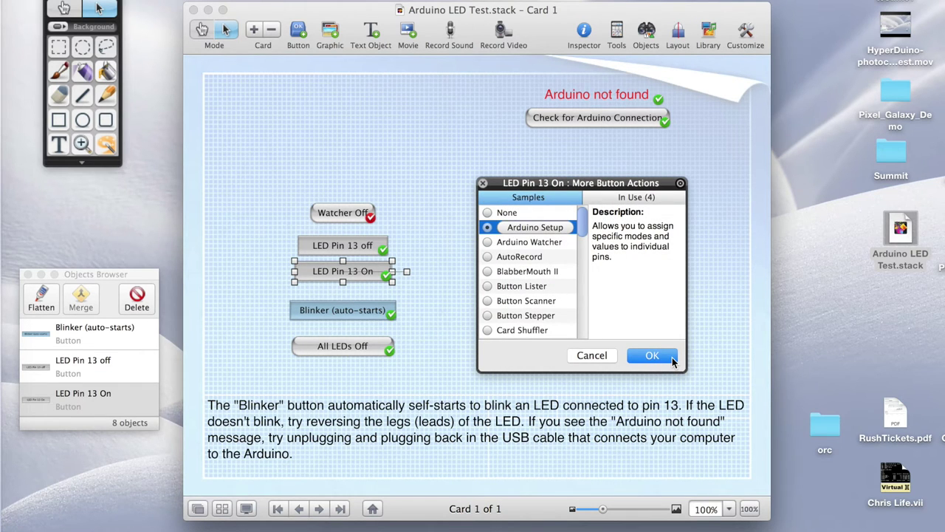
pyautogui.click(673, 360)
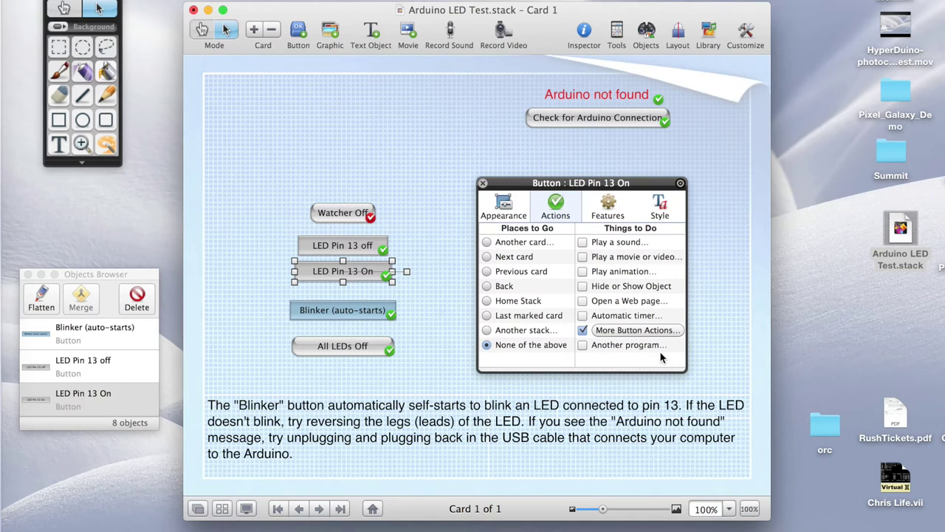
# - Rename the LED Pin 13 On button to LED Pin 9 On
pyautogui.click(505, 207)
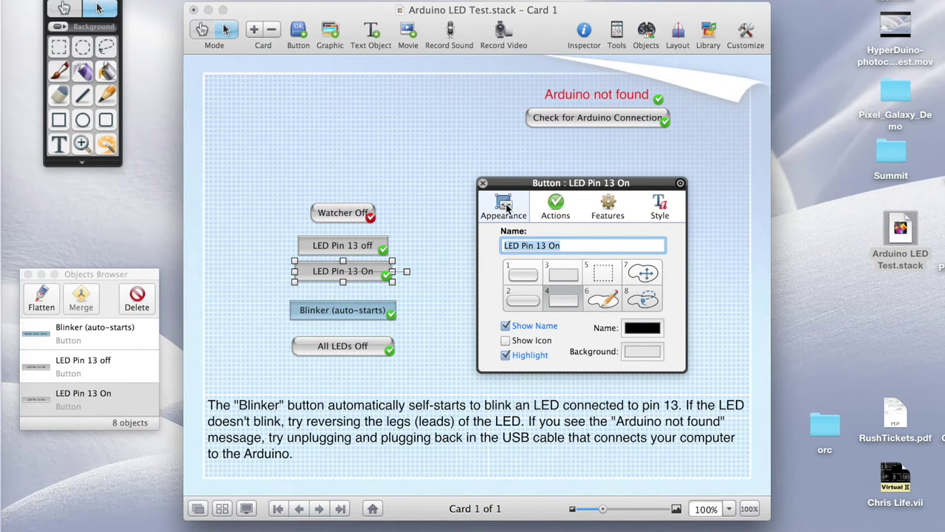
pyautogui.click(544, 248)
pyautogui.press('BackSpace')
pyautogui.press('BackSpace')
pyautogui.write('9')
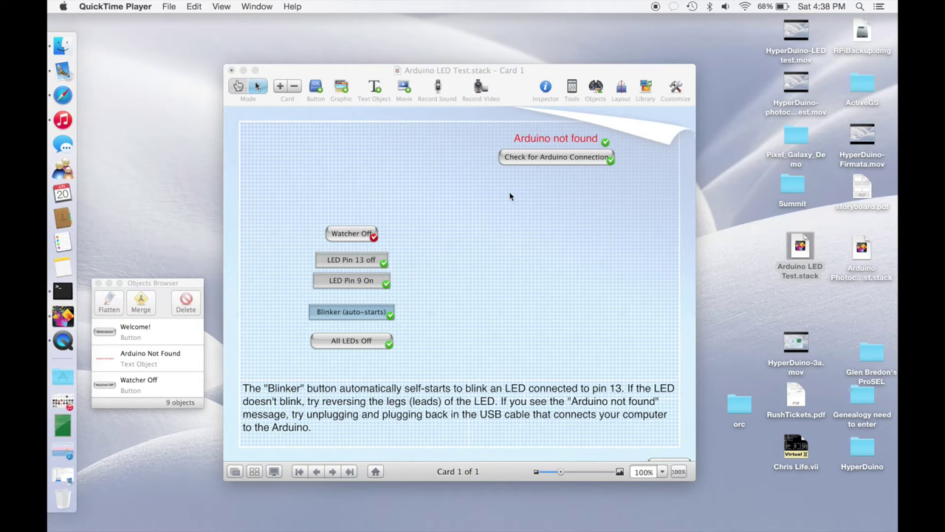
# - Save a copy of the stack on the Desktop as Arduino Test Pin 9.stack
pyautogui.click(353, 71)
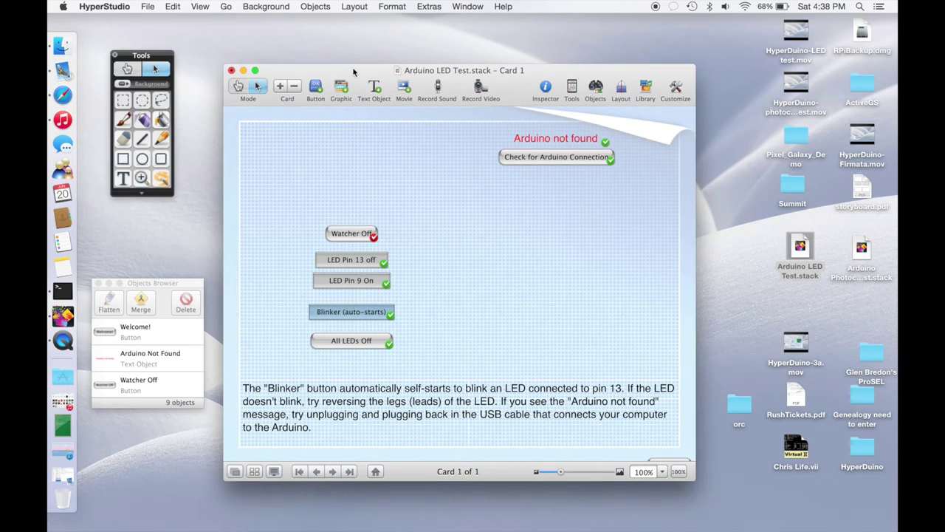
pyautogui.click(151, 7)
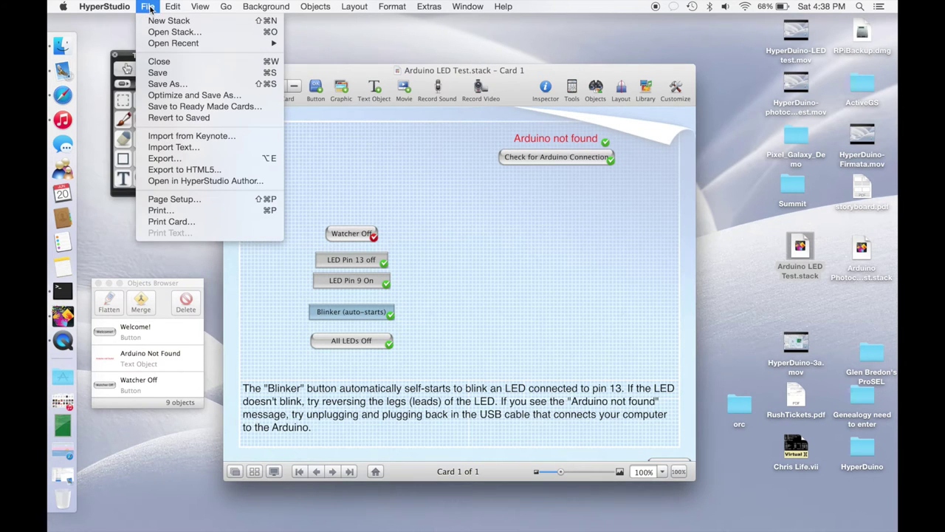
pyautogui.click(151, 86)
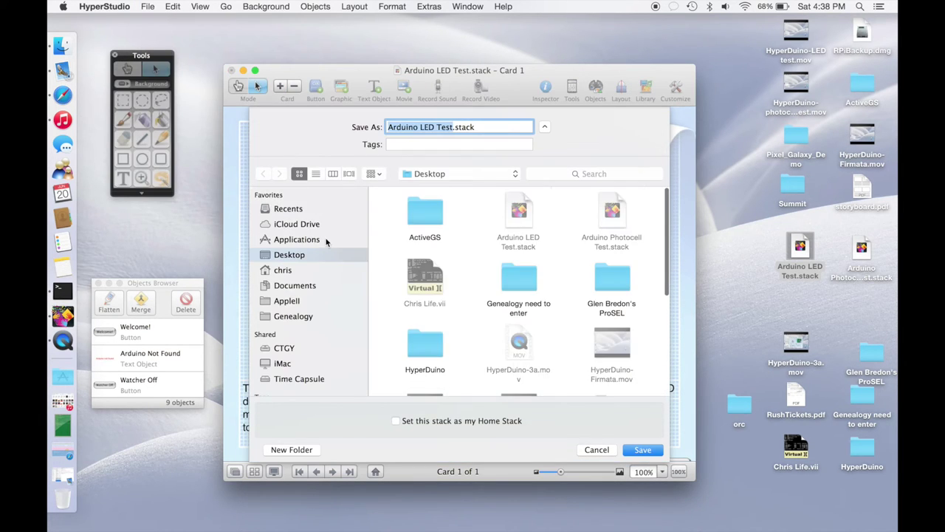
pyautogui.press('Right')
pyautogui.press('BackSpace')
pyautogui.press('BackSpace')
pyautogui.press('BackSpace')
pyautogui.press('BackSpace')
pyautogui.press('BackSpace')
pyautogui.press('BackSpace')
pyautogui.press('BackSpace')
pyautogui.press('BackSpace')
pyautogui.write('Test Pin 9')
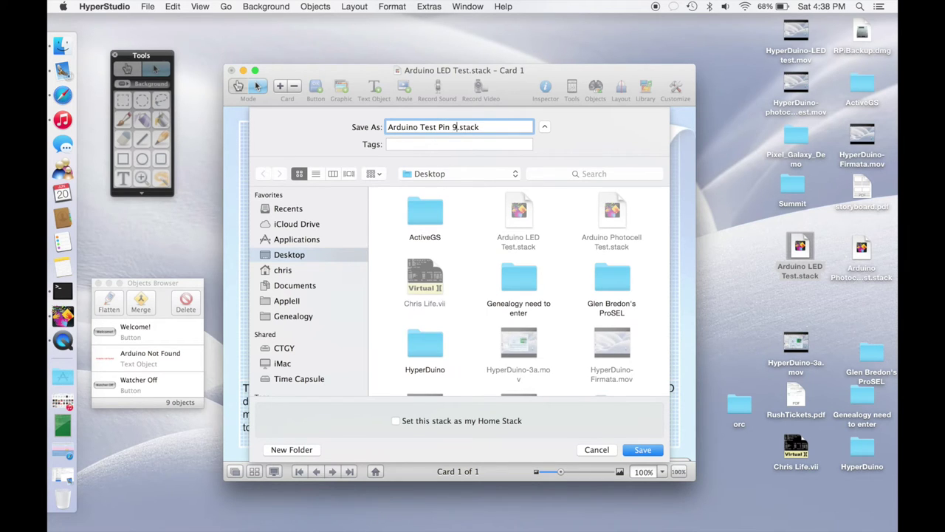
pyautogui.click(643, 451)
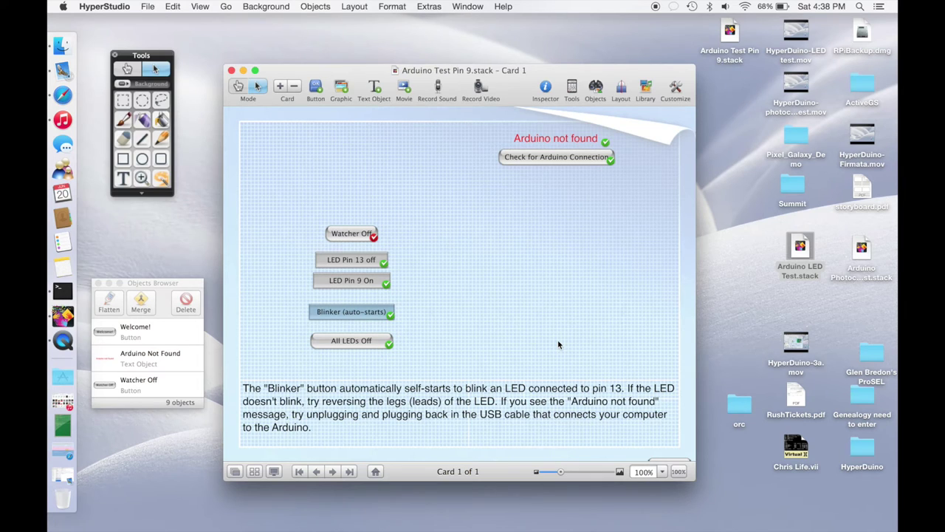
# - Delete the Check for Arduino Connection button and the Arduino not found text from the card
pyautogui.click(547, 163)
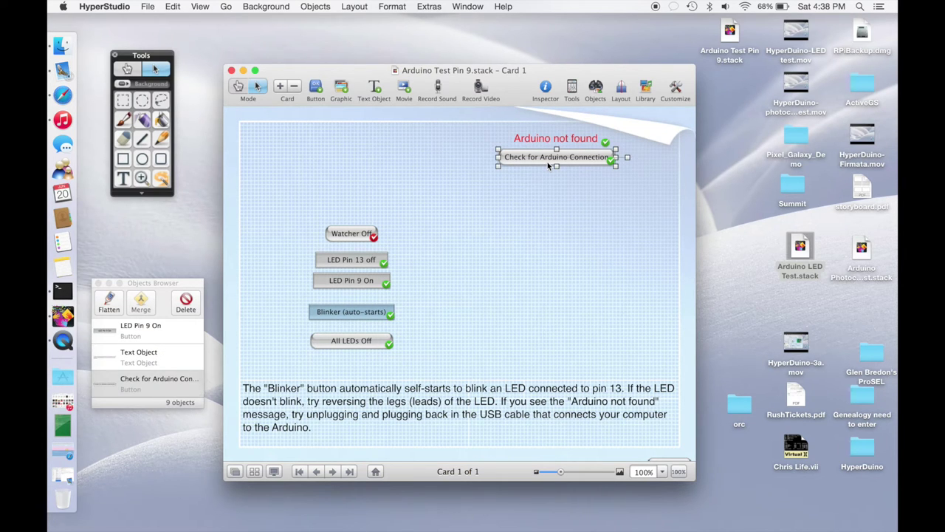
pyautogui.press('Delete')
pyautogui.click(556, 139)
pyautogui.press('Delete')
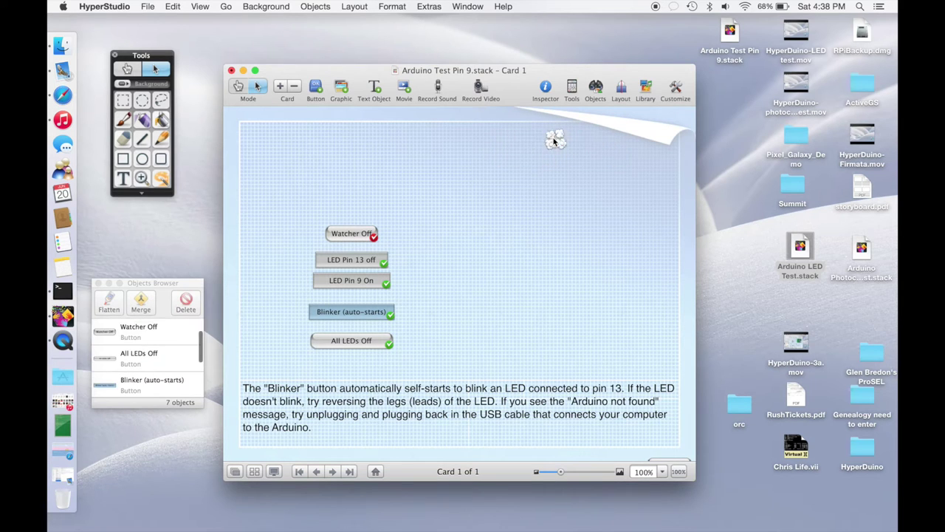
# - Delete the Watcher Off, Blinker and All LEDs Off buttons and the Blinker description text from the card
pyautogui.click(344, 237)
pyautogui.press('Delete')
pyautogui.click(336, 318)
pyautogui.press('Delete')
pyautogui.click(336, 340)
pyautogui.press('Delete')
pyautogui.click(334, 396)
pyautogui.press('Delete')
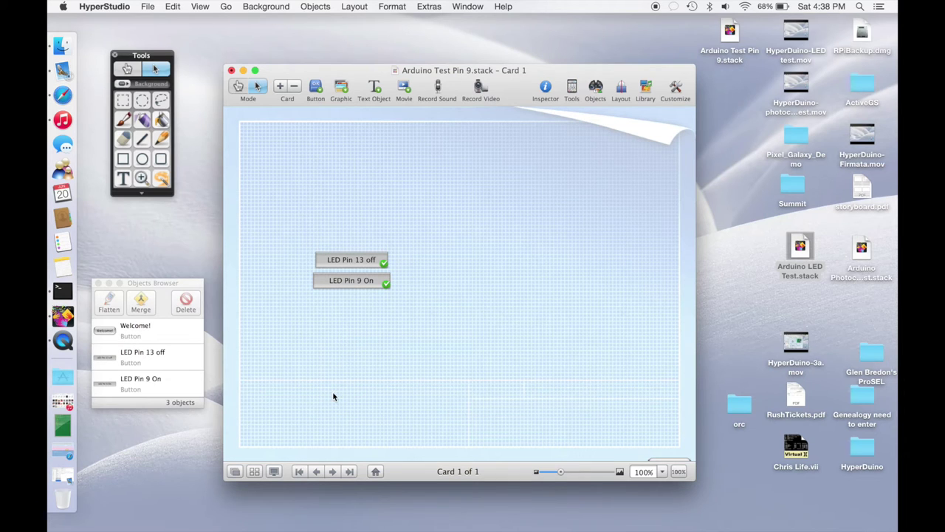
# - Open the Arduino Setup action of the LED Pin 13 off button
pyautogui.click(367, 262)
pyautogui.doubleClick(367, 262)
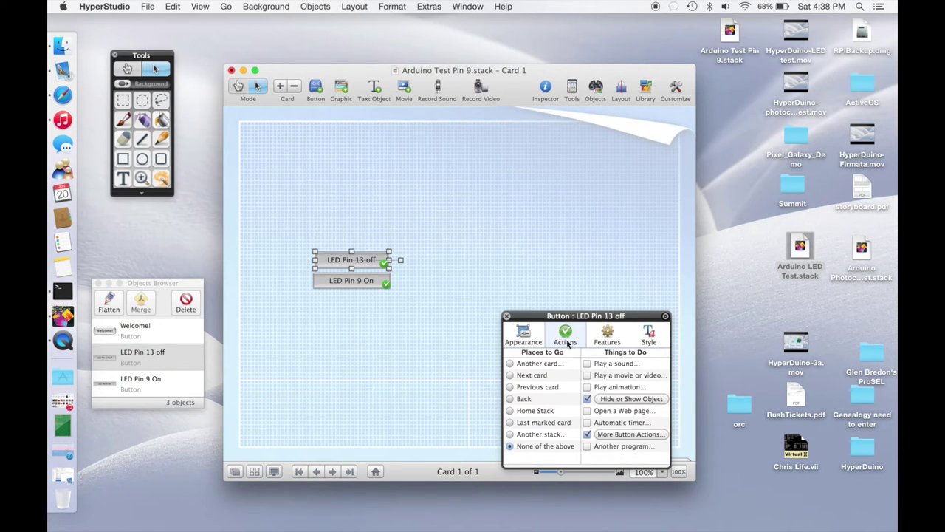
pyautogui.click(609, 435)
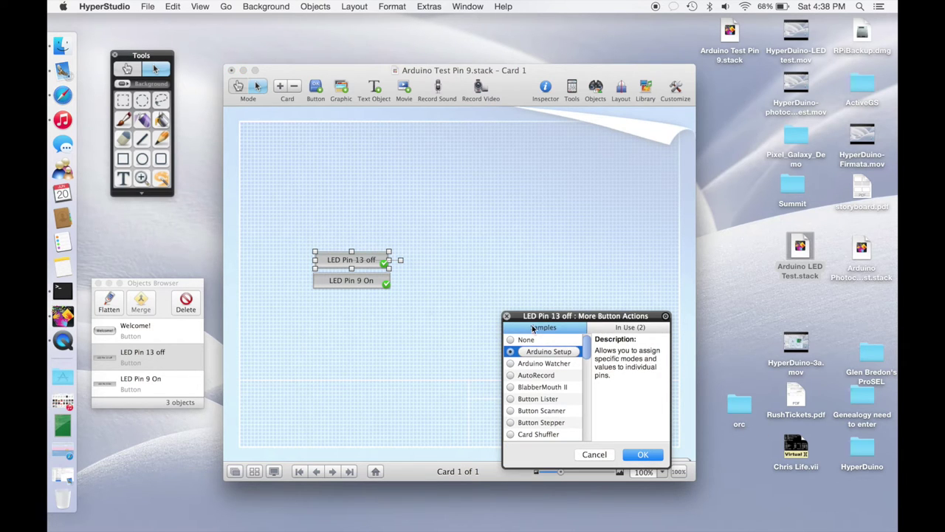
pyautogui.doubleClick(544, 355)
# - Set pin 9 to Output mode with the value Low in the off button's Arduino Setup
pyautogui.scroll(-2, 623, 386)
pyautogui.scroll(-1, 622, 387)
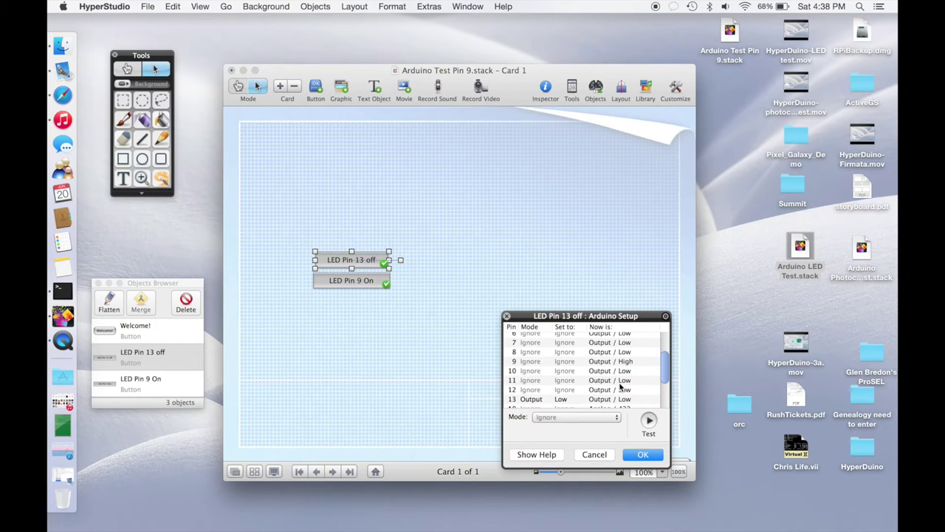
pyautogui.click(538, 362)
pyautogui.click(545, 418)
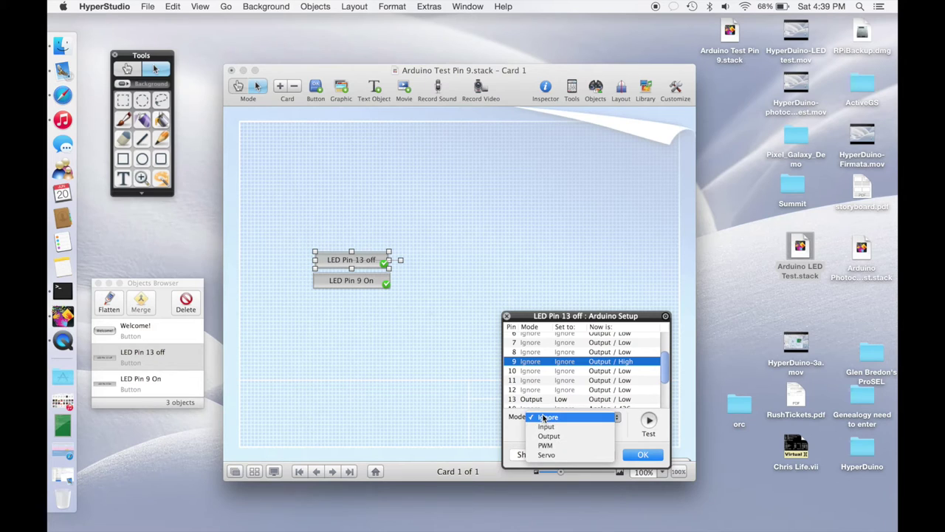
pyautogui.click(542, 436)
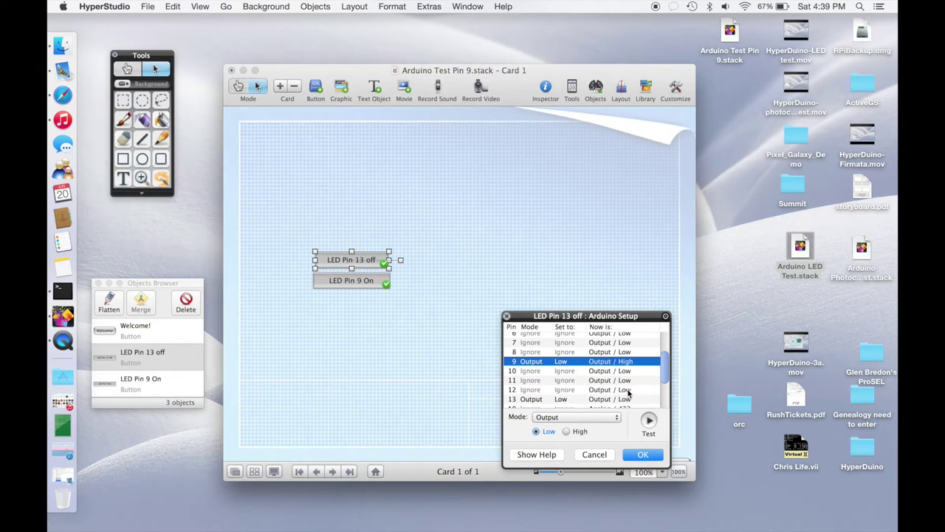
# - Set pin 13 to Ignore in the off button's Arduino Setup and accept the settings
pyautogui.scroll(-2, 628, 393)
pyautogui.click(536, 381)
pyautogui.click(555, 418)
pyautogui.click(558, 402)
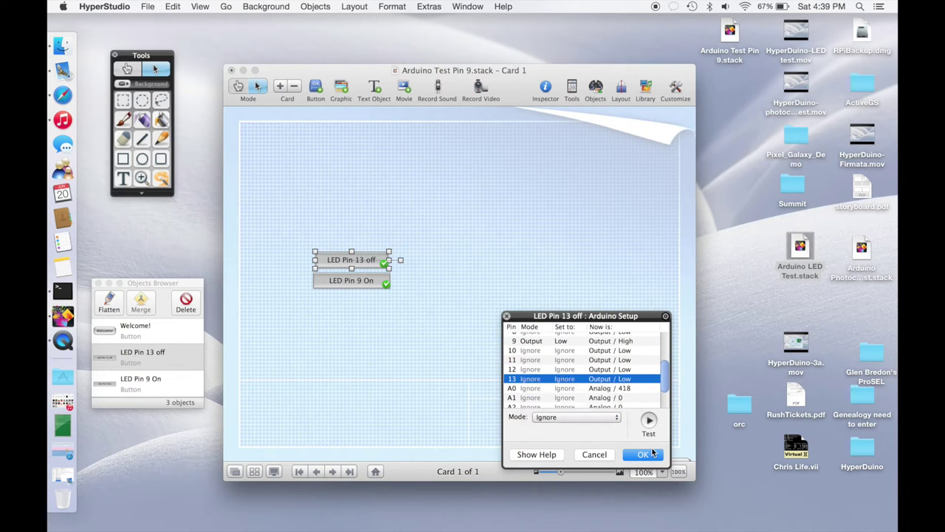
pyautogui.click(642, 455)
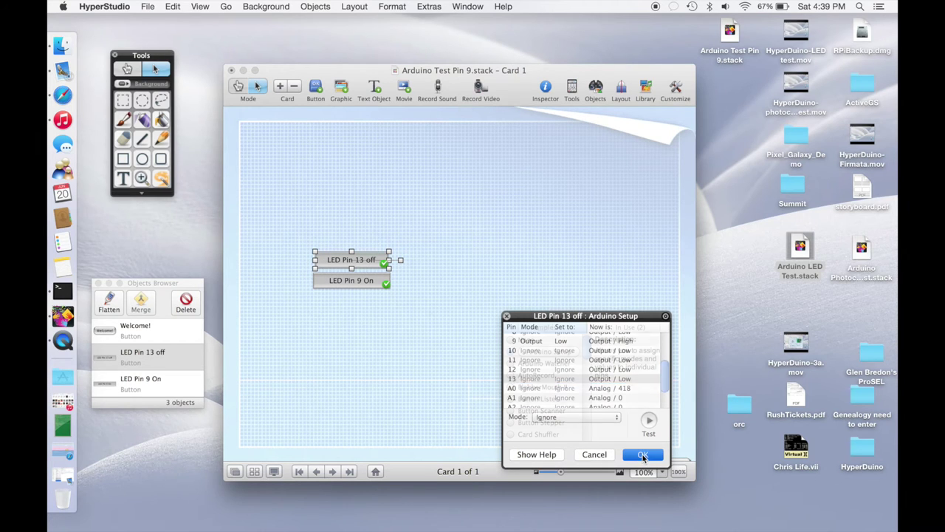
pyautogui.click(642, 455)
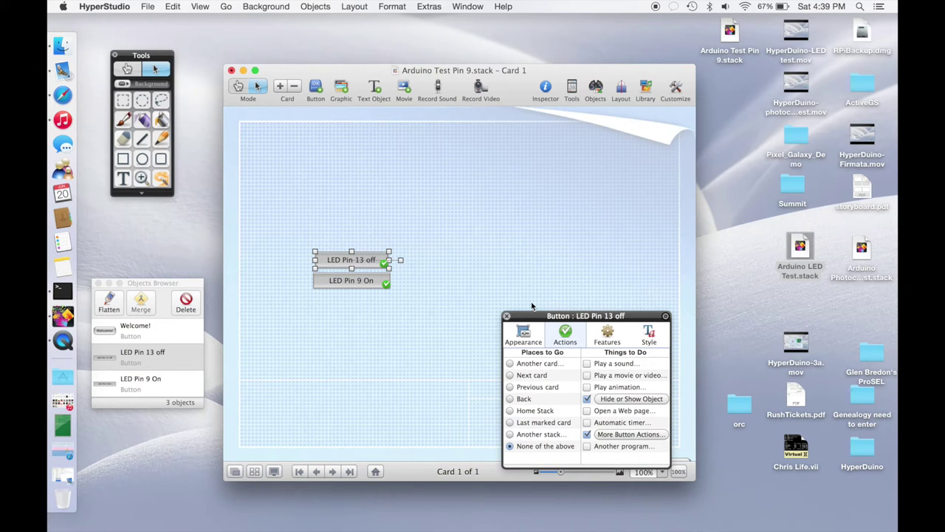
# - Rename the LED Pin 13 off button to "LED Pin 9 off" and finish editing it
pyautogui.click(523, 334)
pyautogui.click(557, 367)
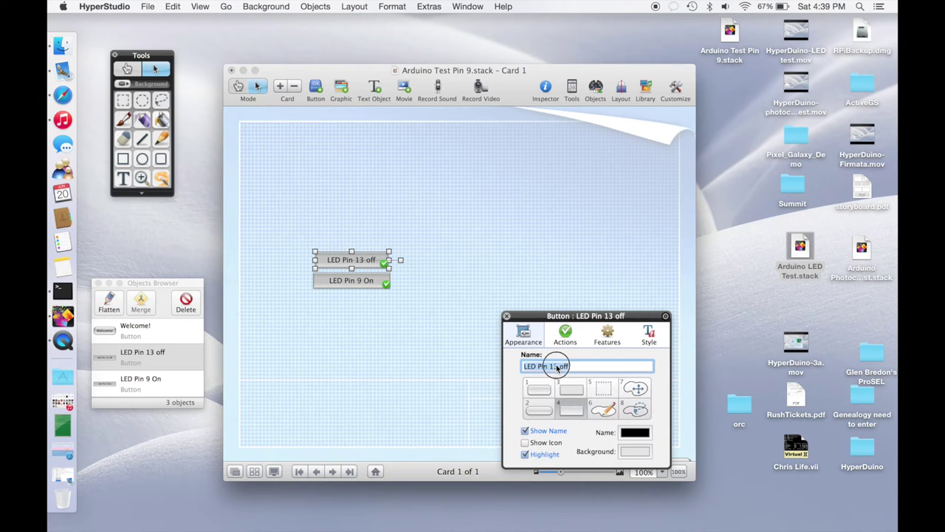
pyautogui.press('BackSpace')
pyautogui.press('BackSpace')
pyautogui.write('9')
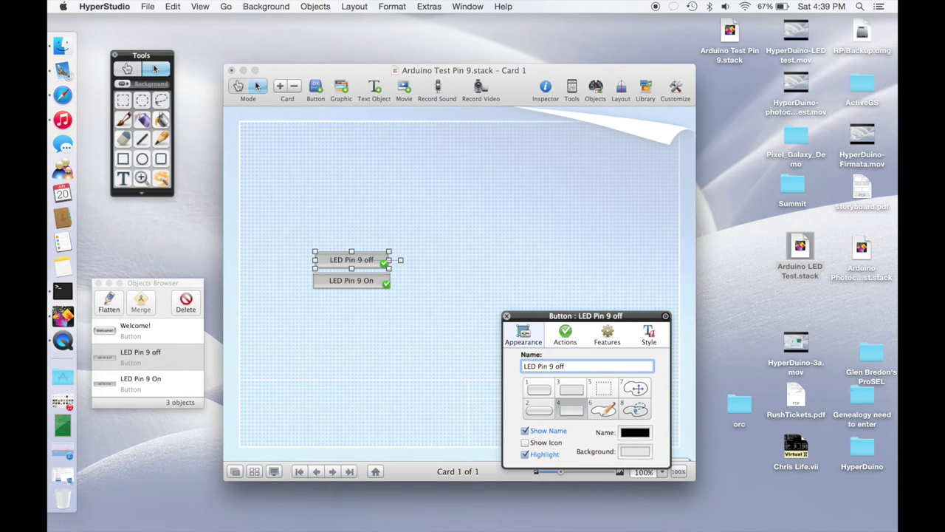
pyautogui.click(506, 316)
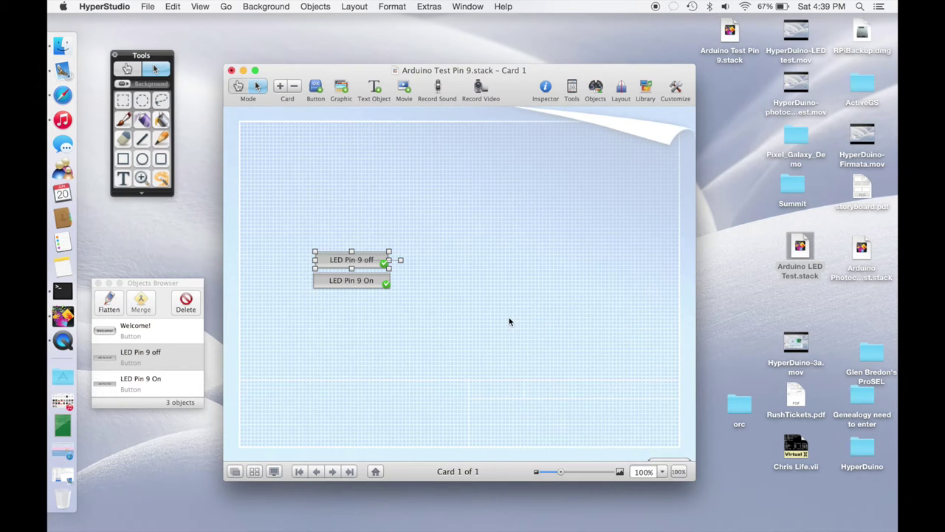
pyautogui.click(475, 308)
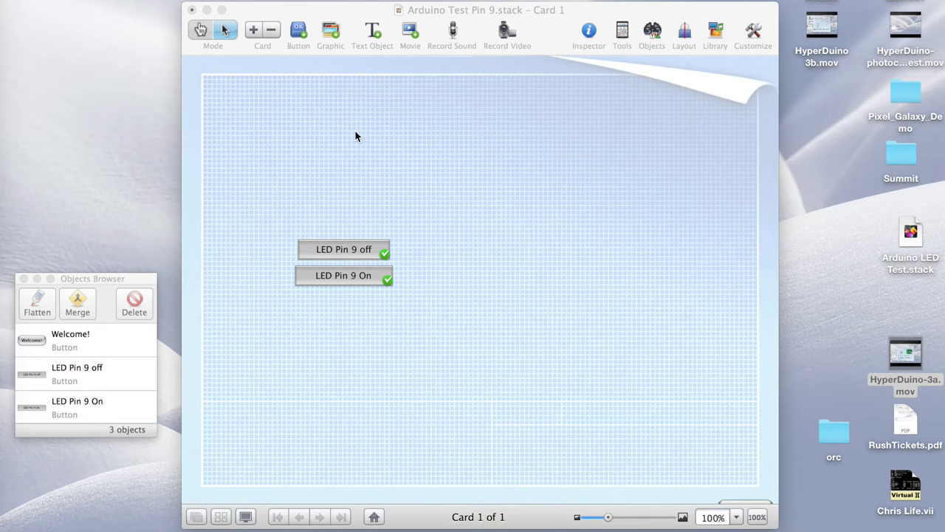
# - Add a new button above and beside the LED Pin 9 off button on the card and name it "Welcome"
pyautogui.click(301, 31)
pyautogui.moveTo(493, 278); pyautogui.dragTo(480, 198)
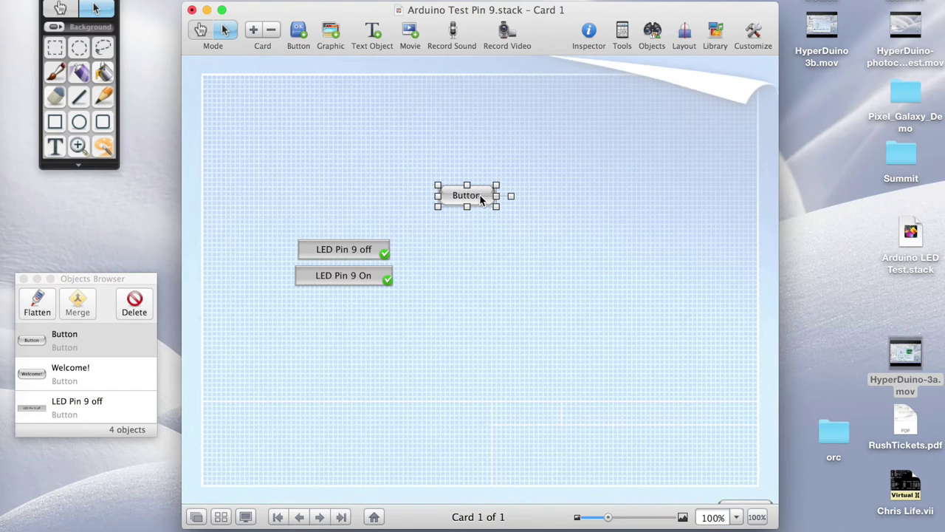
pyautogui.doubleClick(481, 198)
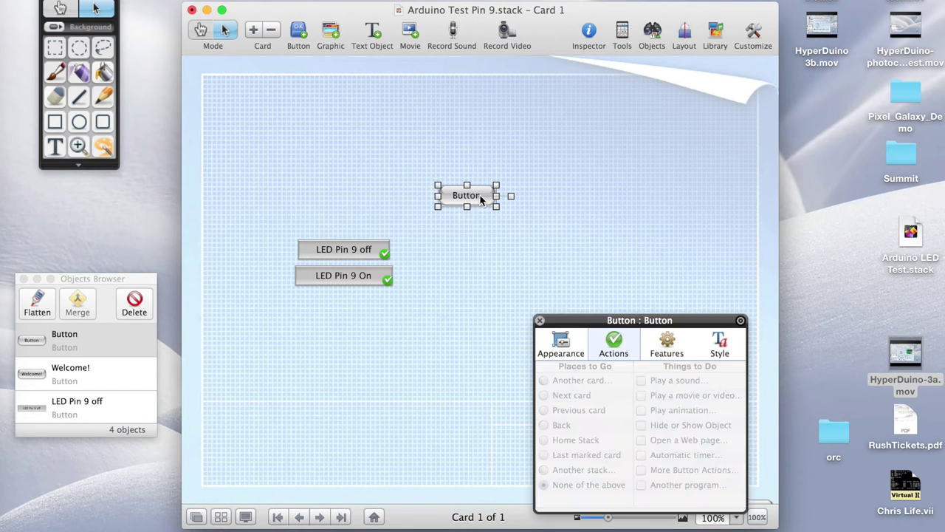
pyautogui.click(563, 347)
pyautogui.write('Welcome')
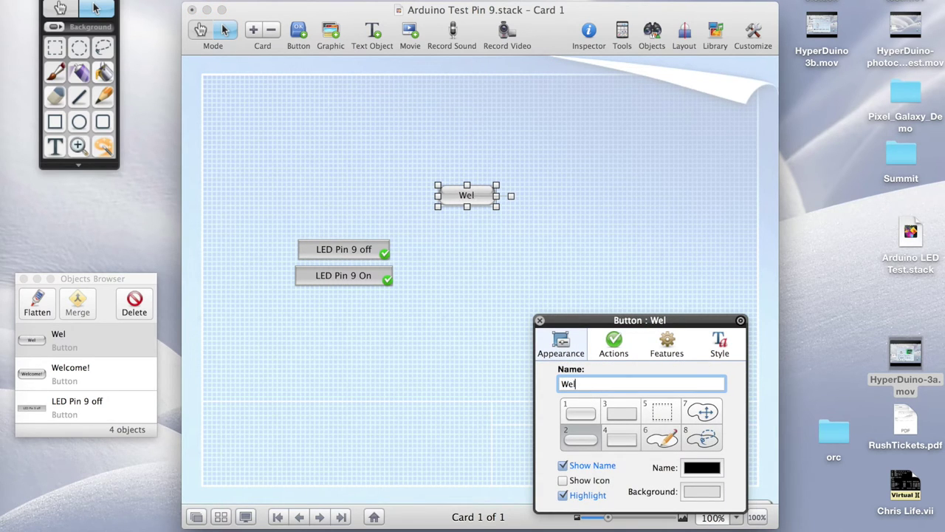
# - Record a sound with the built-in microphone for the Welcome button's Play a sound action and play it back
pyautogui.click(614, 345)
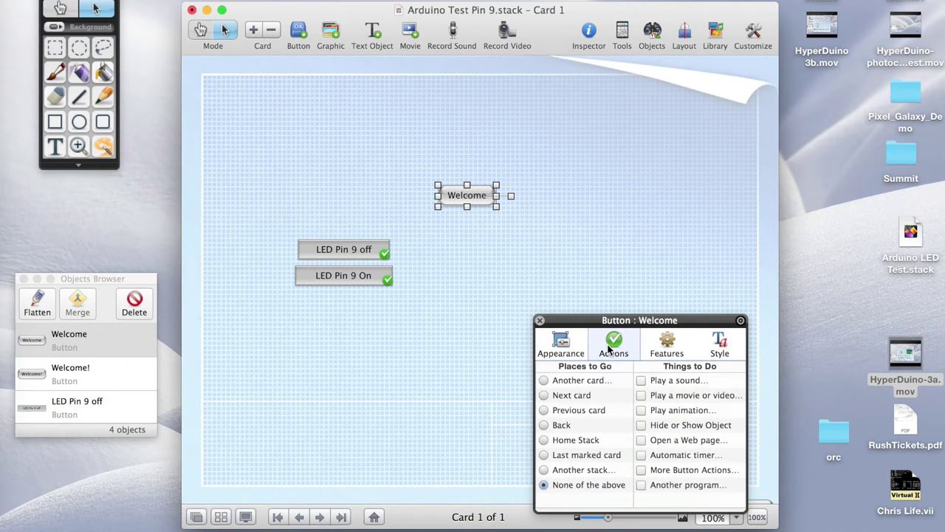
pyautogui.click(643, 382)
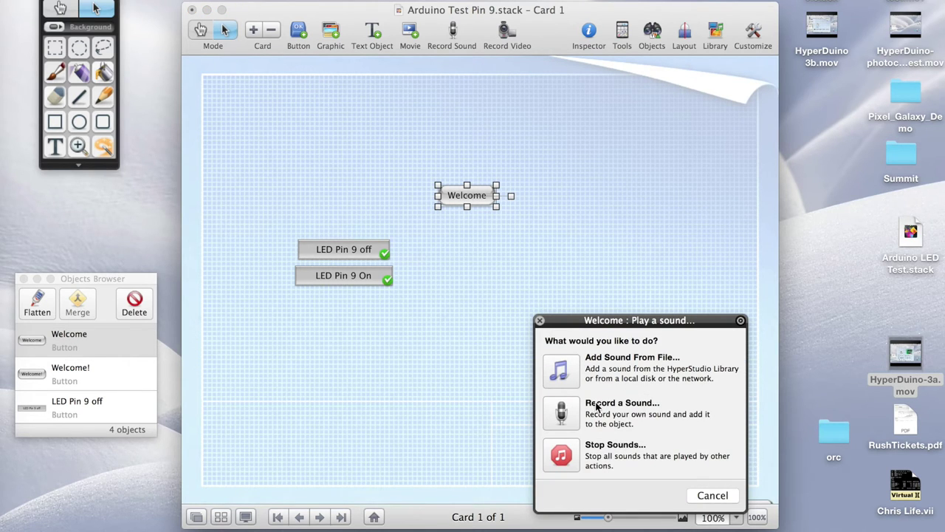
pyautogui.click(568, 417)
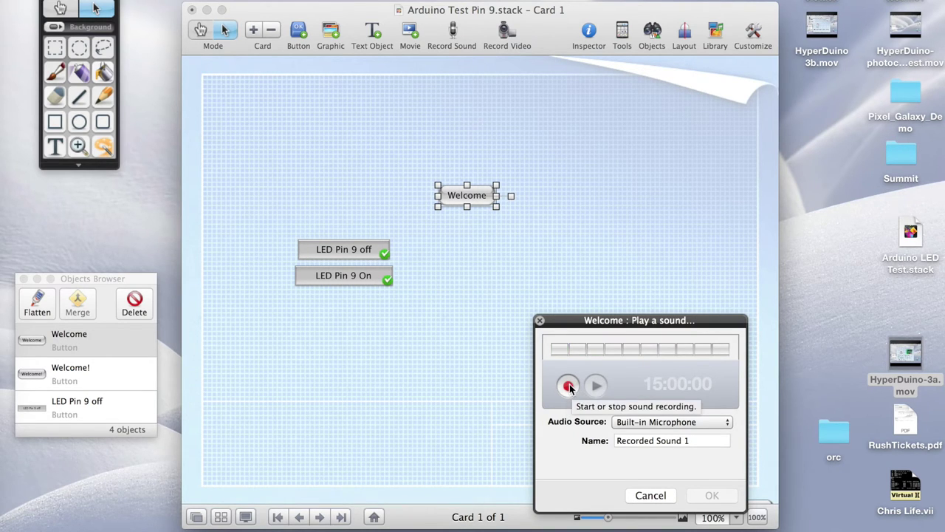
pyautogui.click(568, 385)
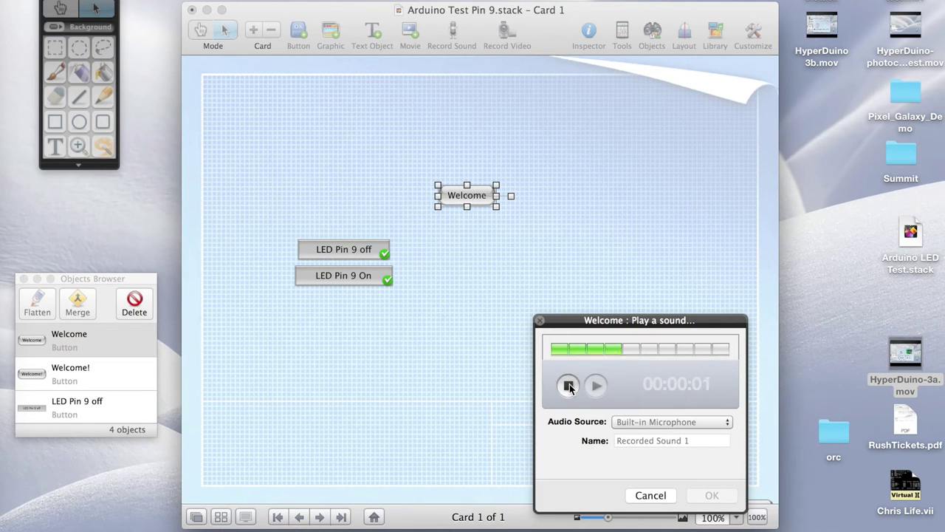
pyautogui.click(569, 386)
pyautogui.click(597, 386)
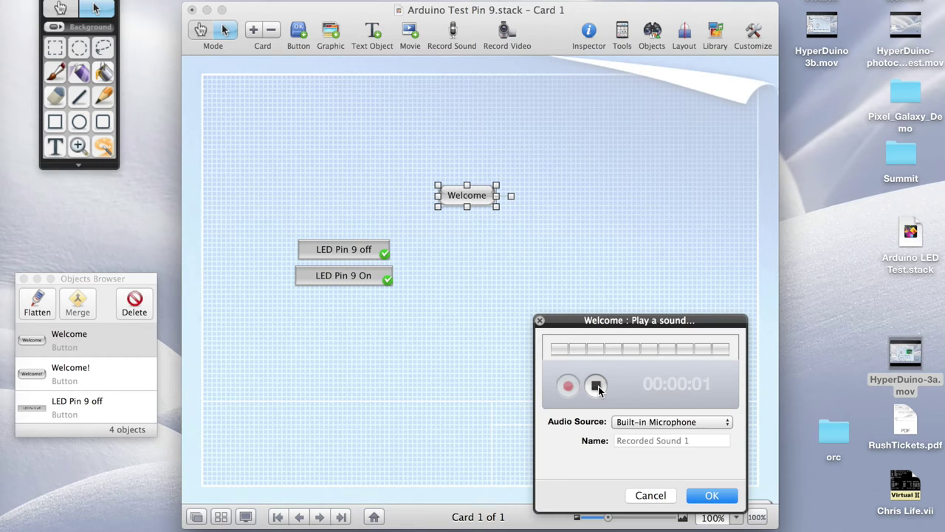
# - Assign the recorded sound to the Welcome button and move the button below the LED Pin 9 buttons
pyautogui.click(720, 498)
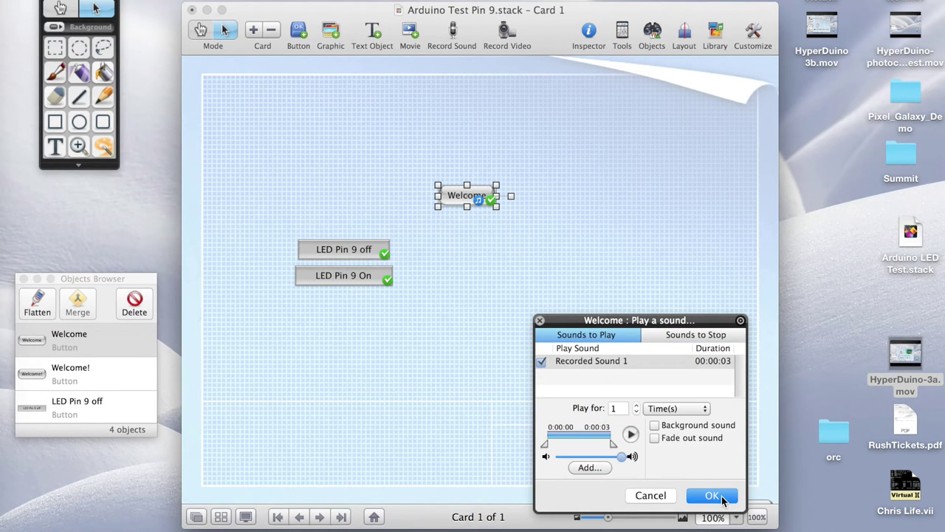
pyautogui.click(713, 495)
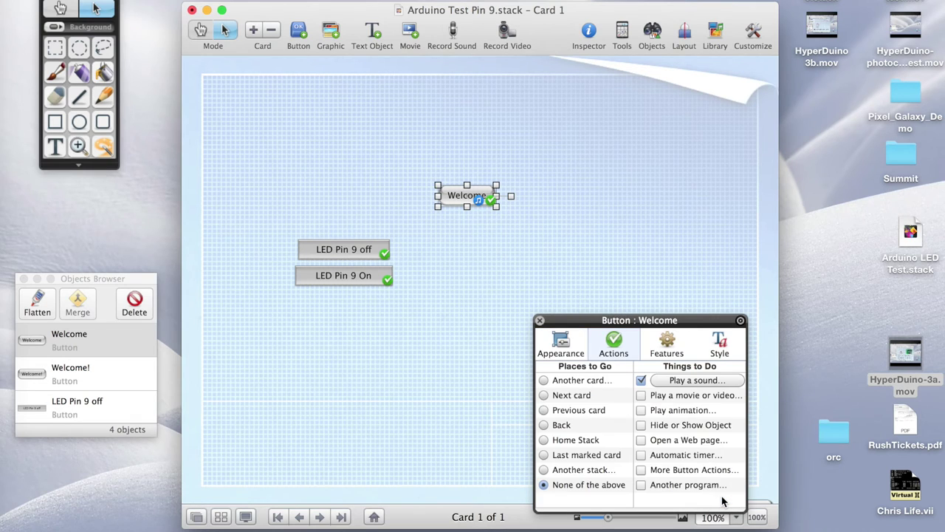
pyautogui.click(540, 320)
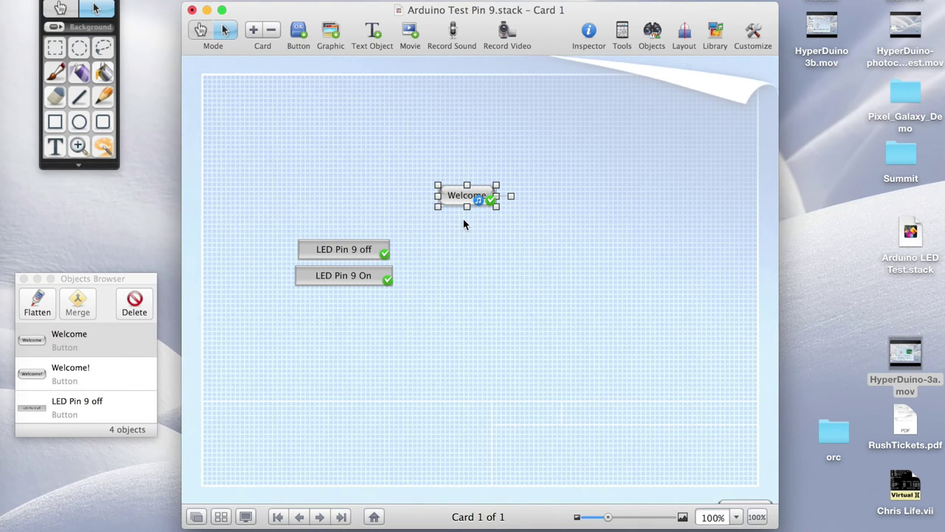
pyautogui.moveTo(463, 201); pyautogui.dragTo(272, 367)
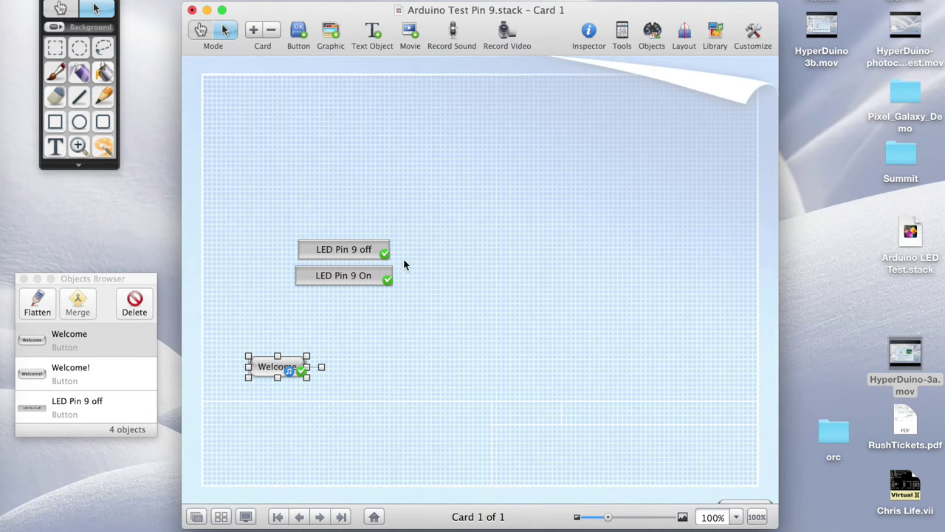
pyautogui.click(348, 174)
# - Add another button to the card and name it "Activate Welcome"
pyautogui.click(299, 31)
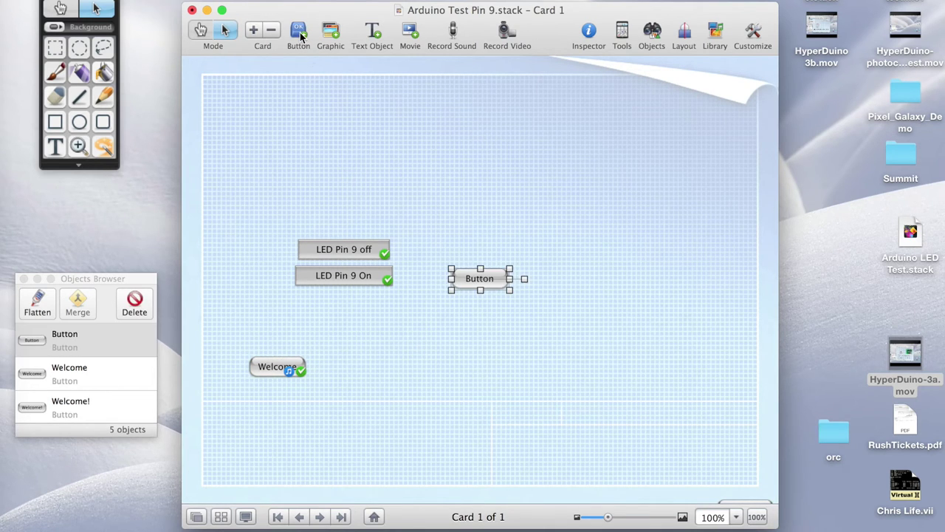
pyautogui.doubleClick(487, 280)
pyautogui.click(558, 343)
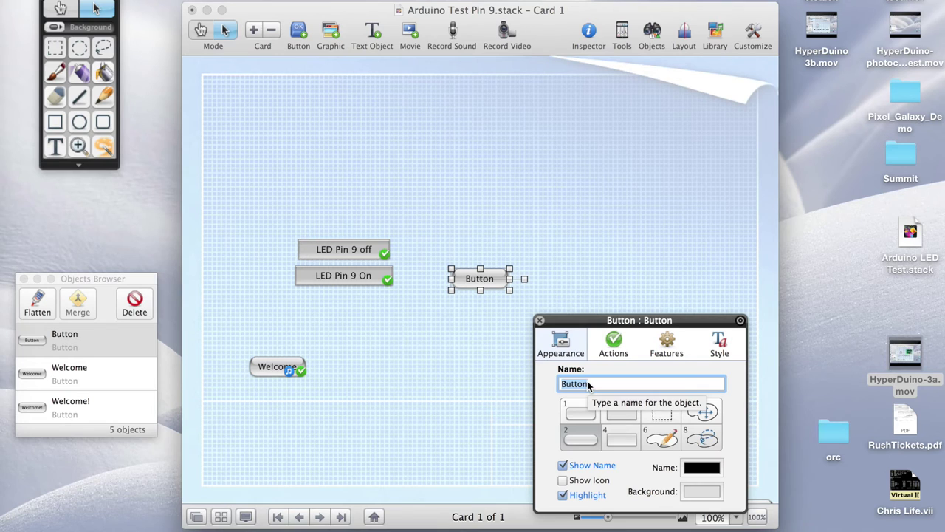
pyautogui.write('Activat')
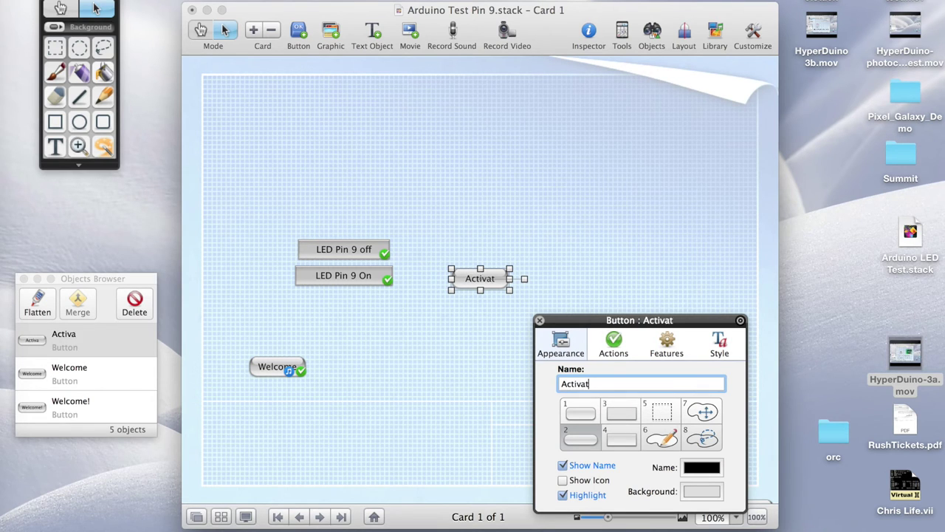
pyautogui.write('e Welcome')
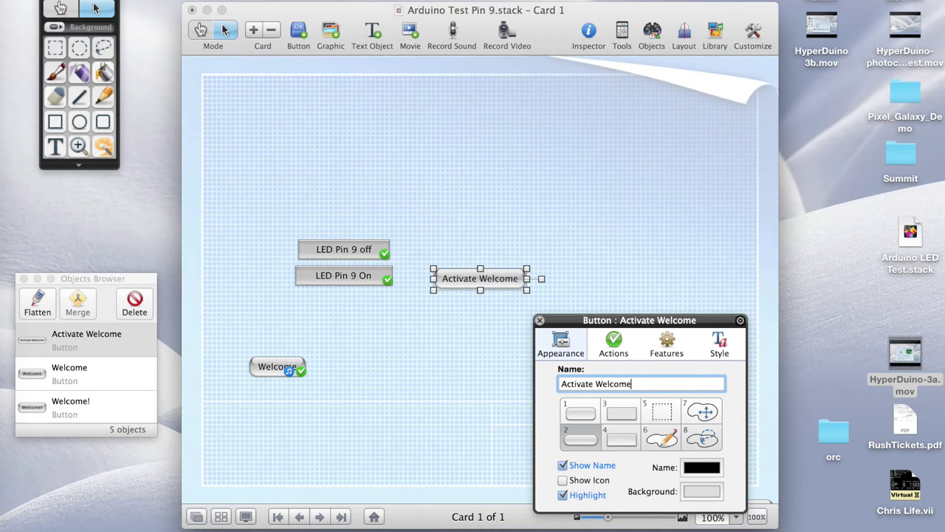
# - Assign the Arduino Watcher action to the Activate Welcome button and apply it to the Welcome object under Analog Inputs A0-A5
pyautogui.click(612, 346)
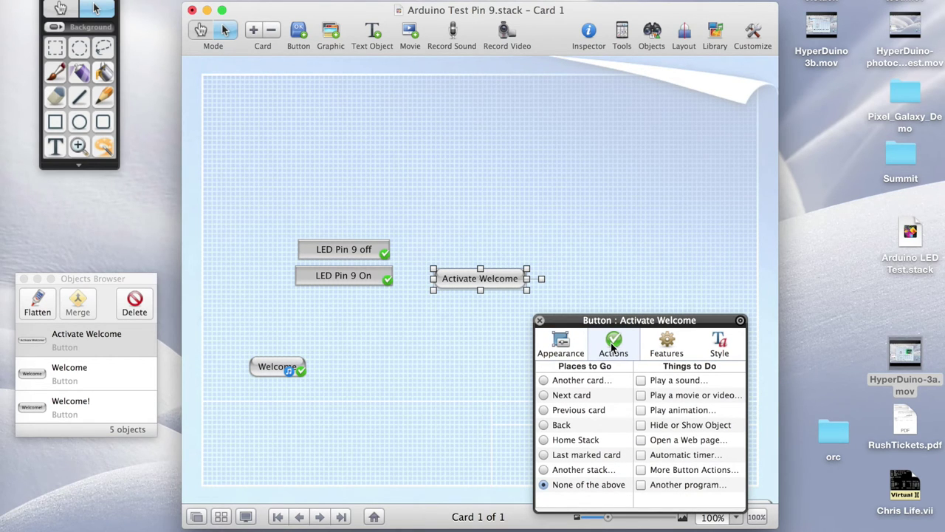
pyautogui.click(642, 472)
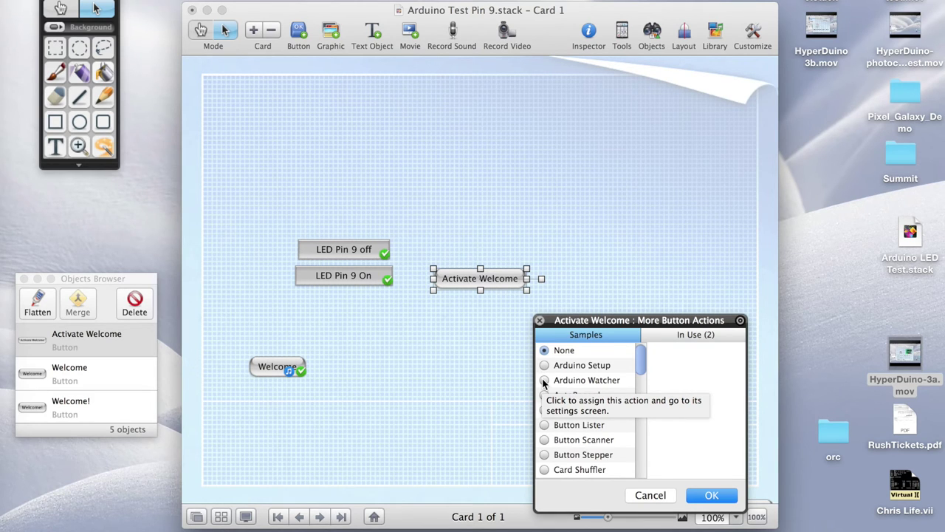
pyautogui.click(544, 380)
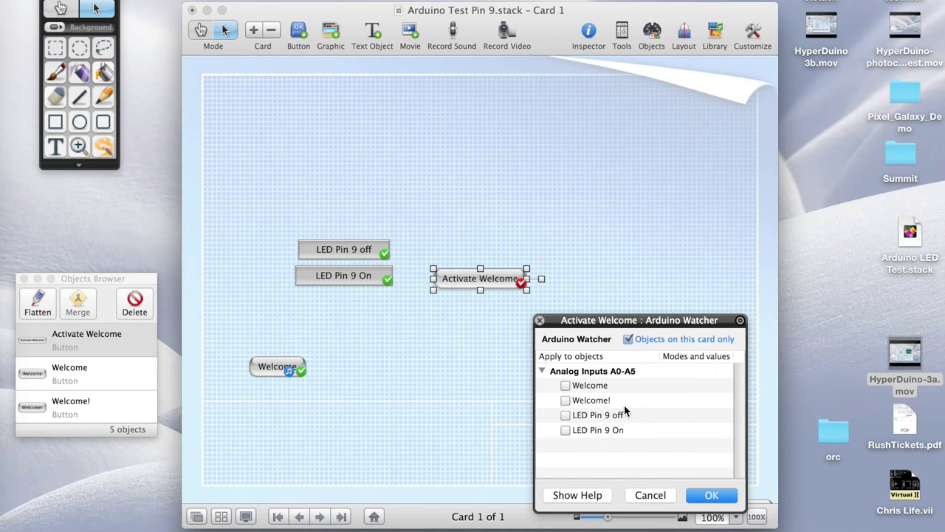
pyautogui.click(566, 386)
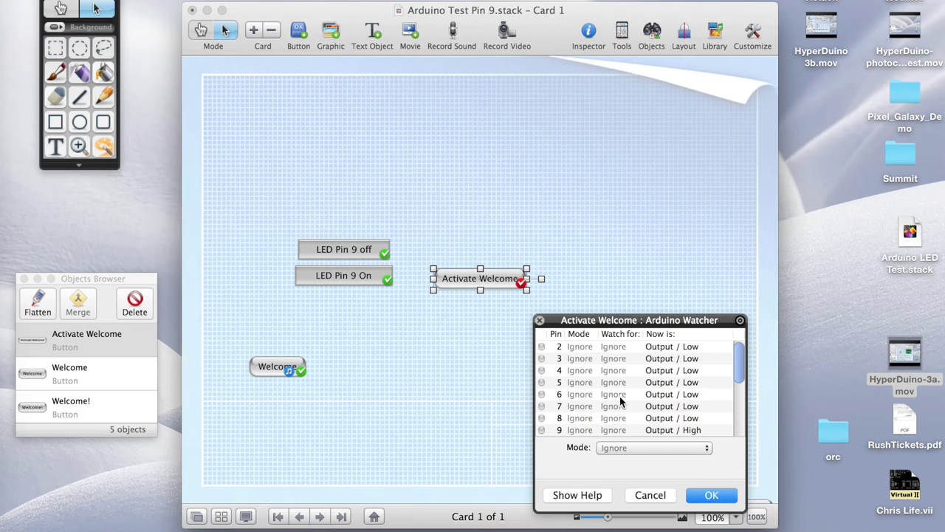
# - Set pin A0 to Analog mode with a watch range of 0 to 300 in the Arduino Watcher and accept the action settings
pyautogui.scroll(-4, 621, 401)
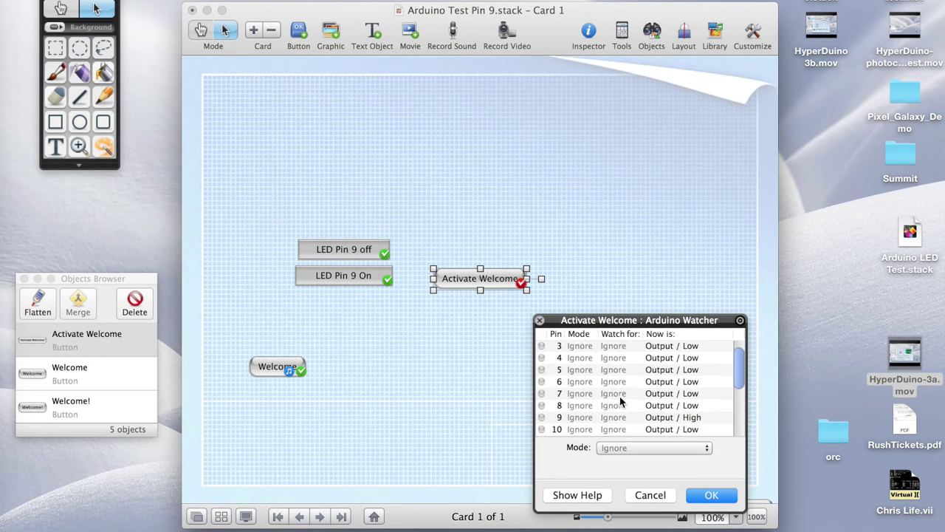
pyautogui.scroll(-6, 621, 401)
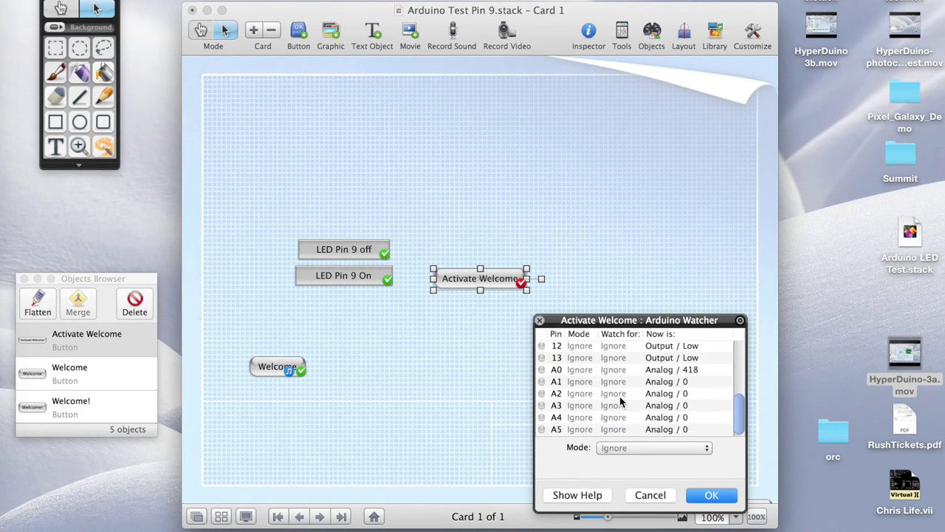
pyautogui.click(580, 374)
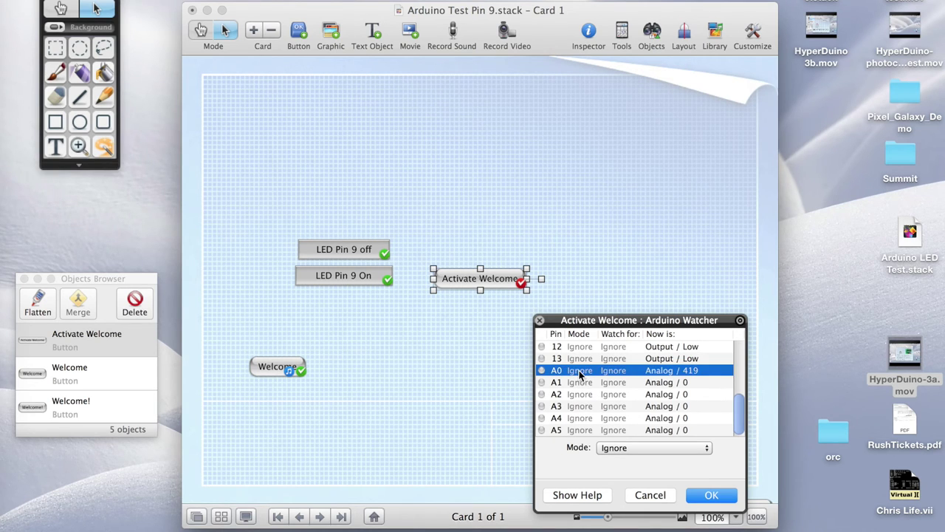
pyautogui.click(619, 448)
pyautogui.click(618, 471)
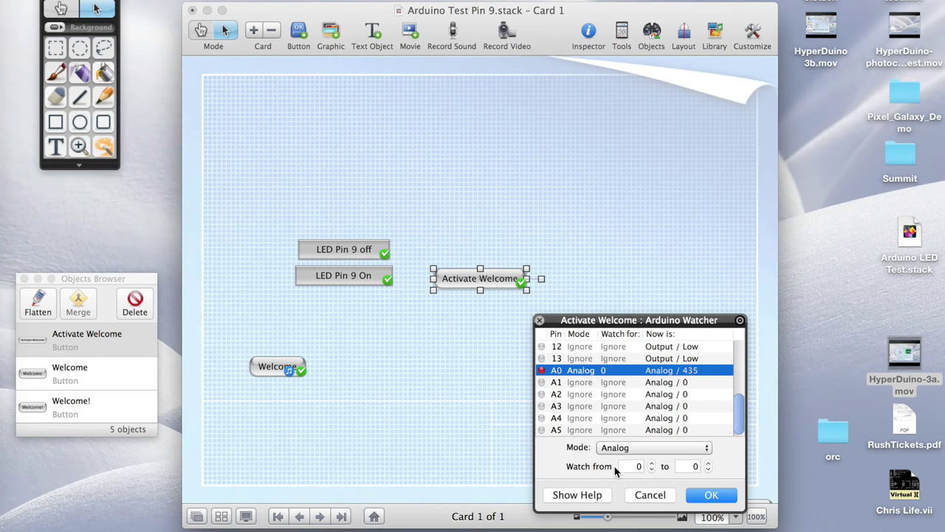
pyautogui.click(693, 466)
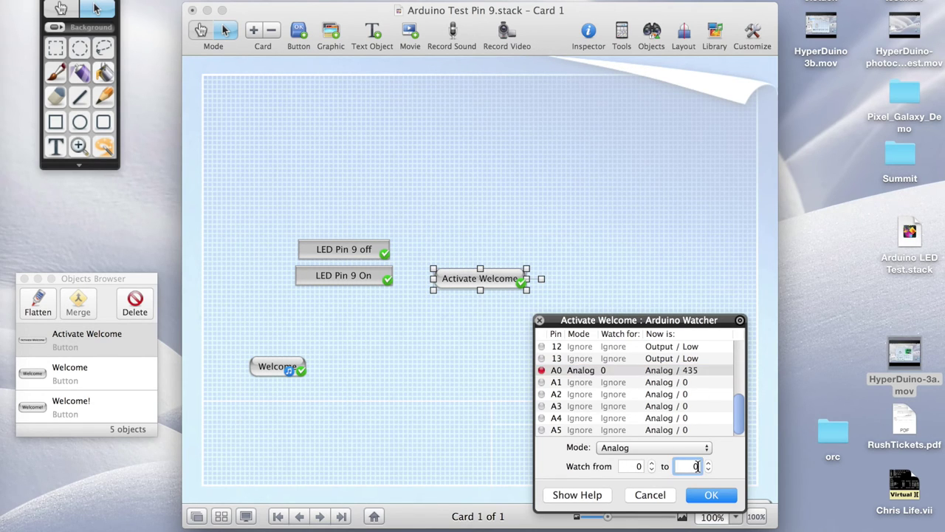
pyautogui.write('300')
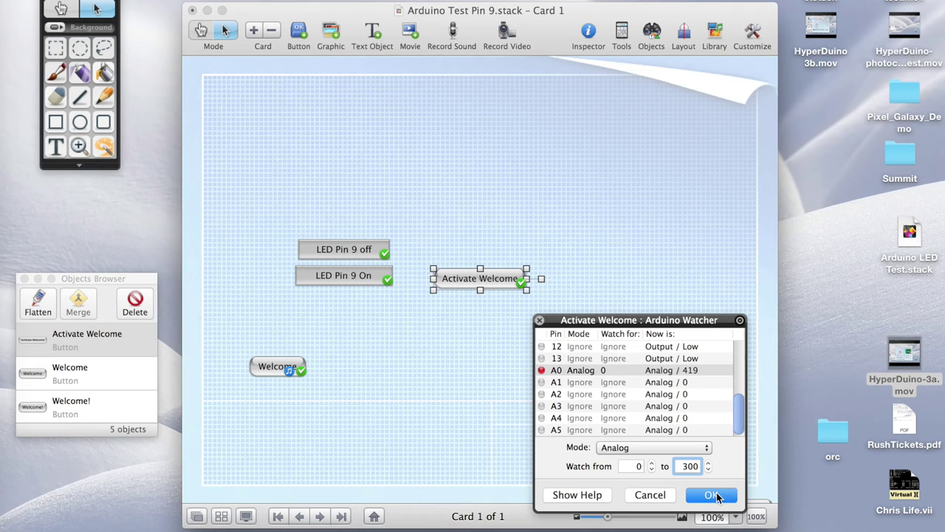
pyautogui.click(713, 495)
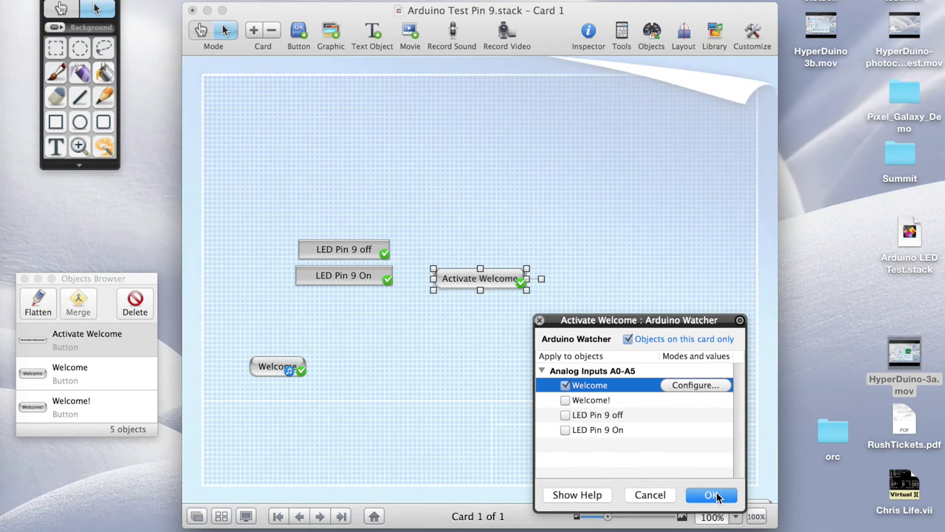
pyautogui.click(713, 495)
pyautogui.click(712, 496)
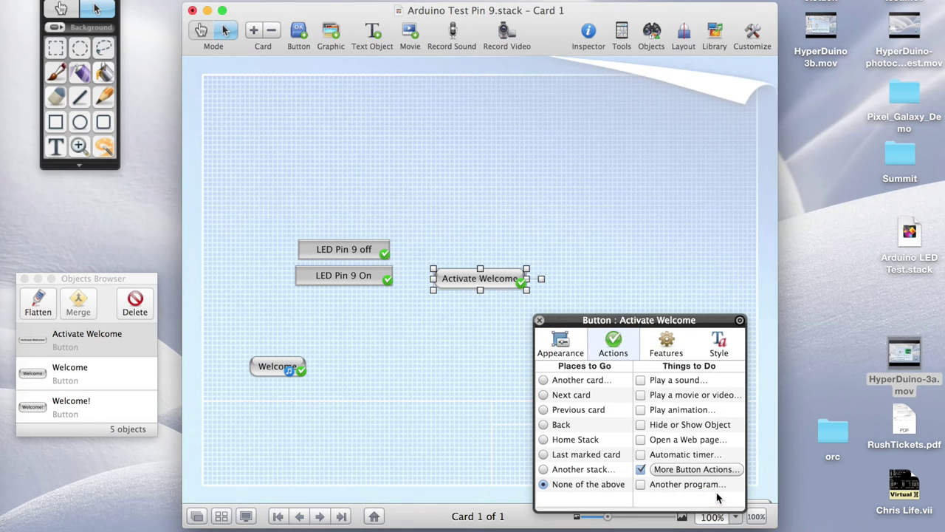
# - Close the Activate Welcome button's settings and switch the stack to browse mode
pyautogui.click(541, 322)
pyautogui.click(540, 339)
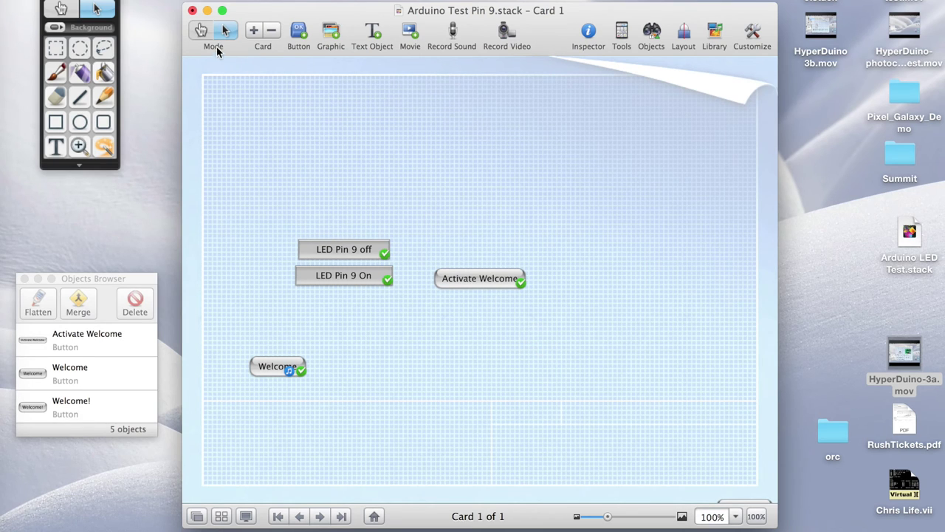
pyautogui.click(202, 30)
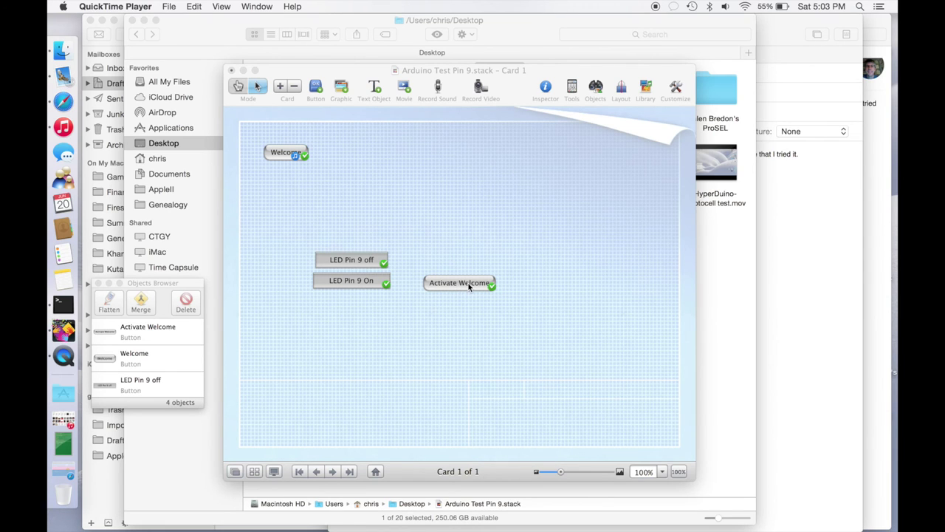
# - Open the Activate Welcome button's Arduino Watcher settings and inspect the pin A0 watch conditions for Welcome and LED Pin 9 On
pyautogui.click(469, 287)
pyautogui.doubleClick(469, 287)
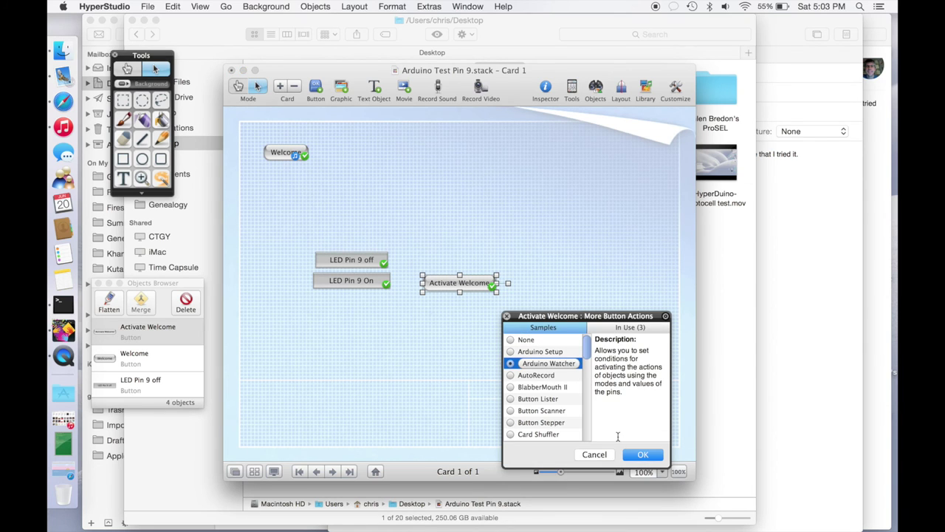
pyautogui.doubleClick(558, 363)
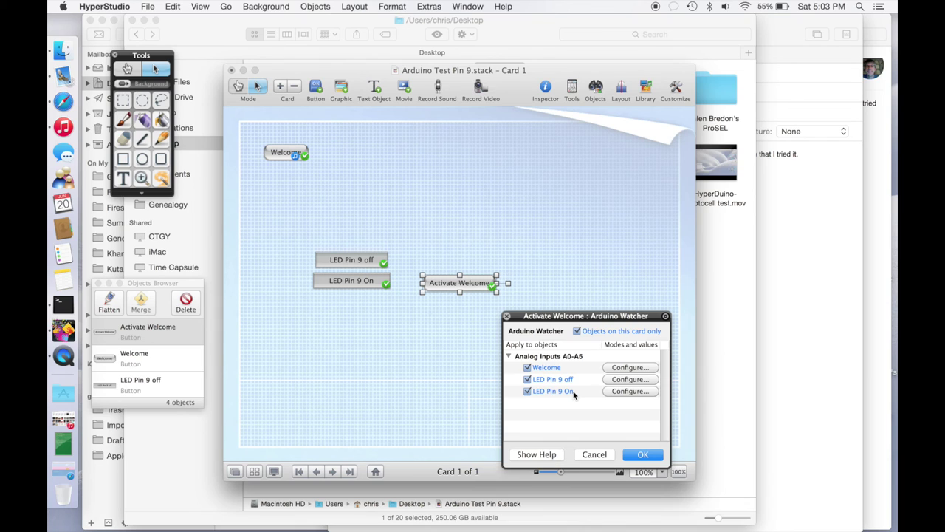
pyautogui.click(630, 378)
pyautogui.scroll(-5, 606, 369)
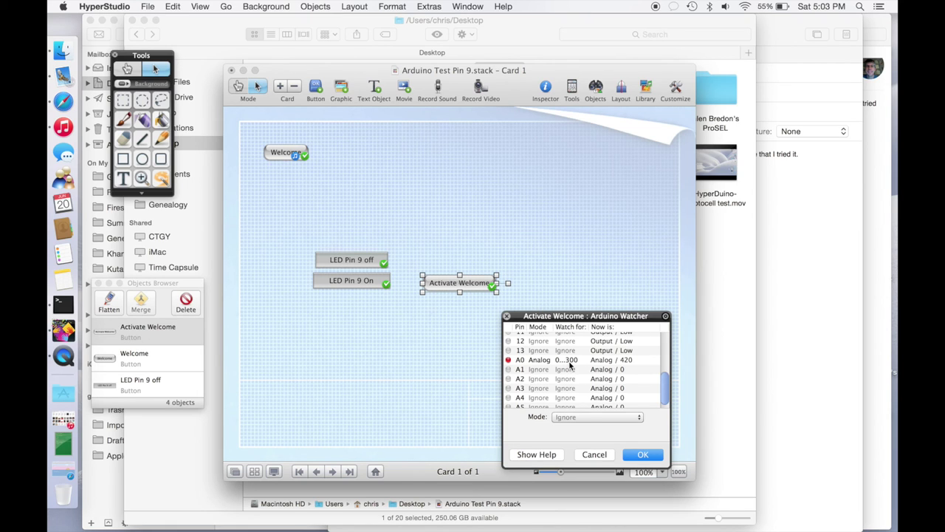
pyautogui.click(599, 455)
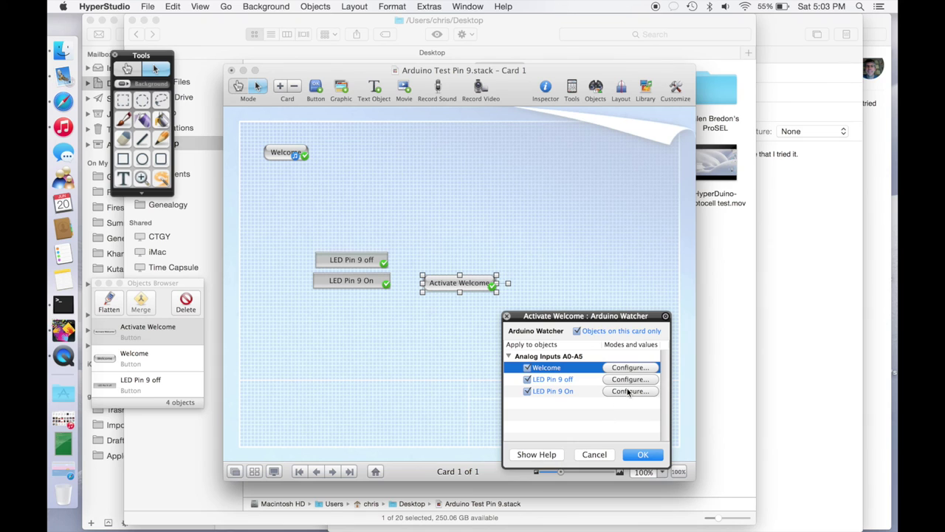
pyautogui.click(628, 392)
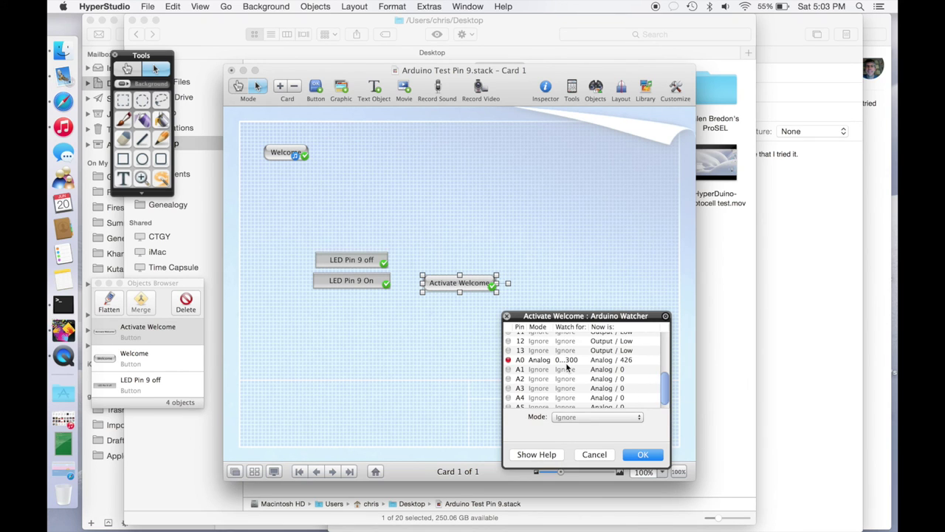
pyautogui.click(594, 456)
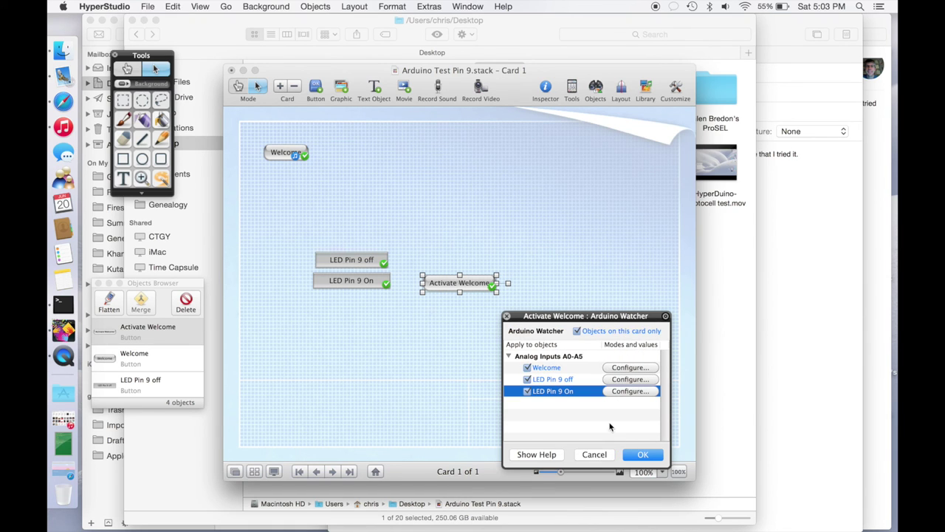
# - Inspect the pin A0 mode and watch range for LED Pin 9 off and leave the Arduino Watcher without saving
pyautogui.click(630, 380)
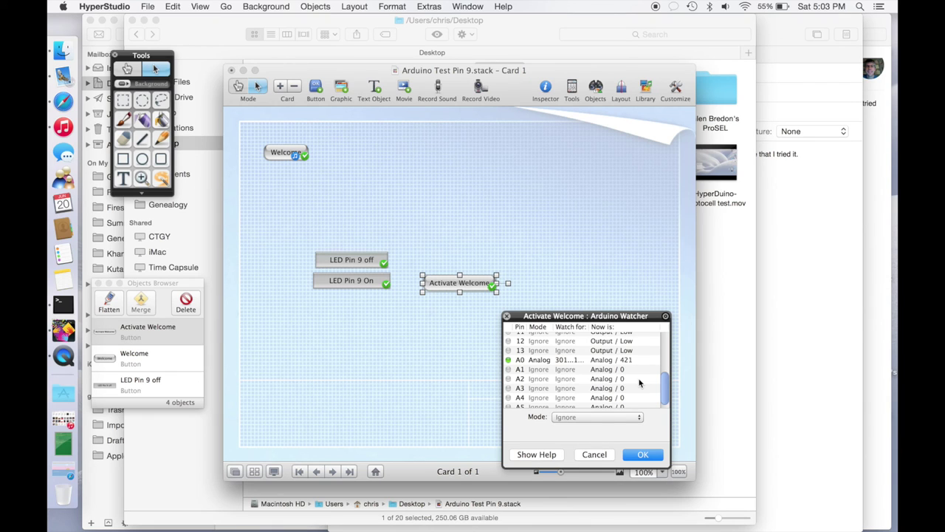
pyautogui.click(567, 362)
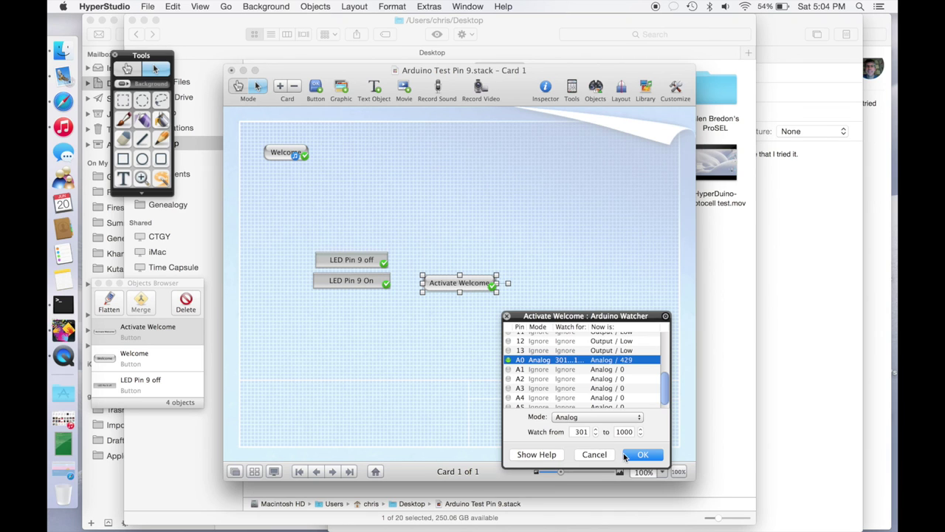
pyautogui.click(598, 455)
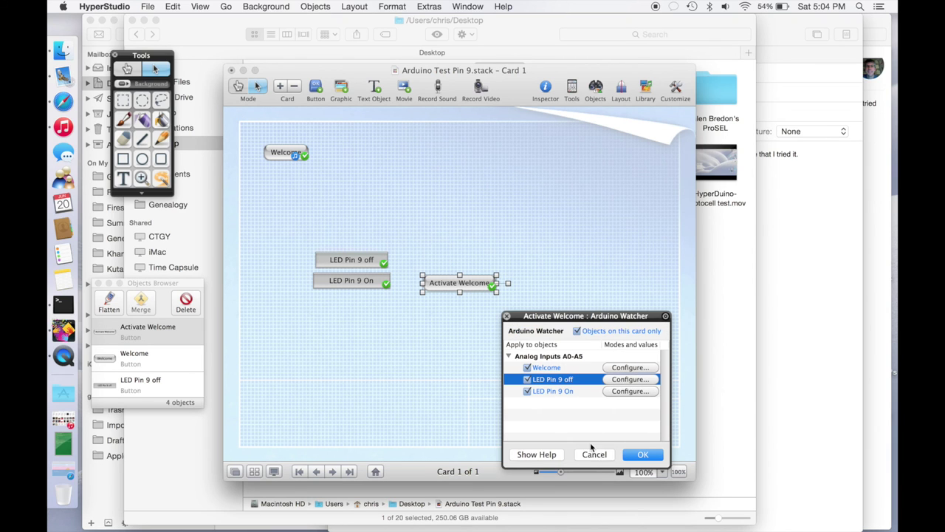
pyautogui.click(595, 454)
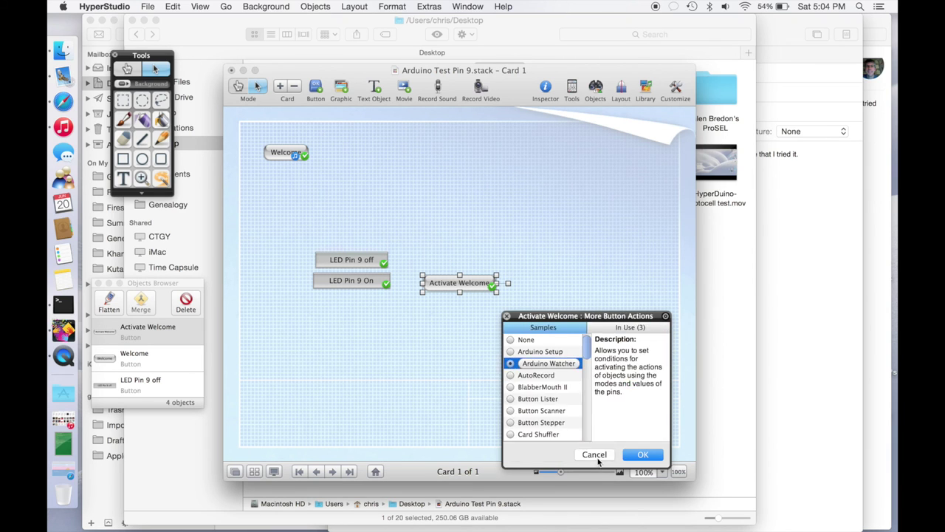
pyautogui.click(596, 455)
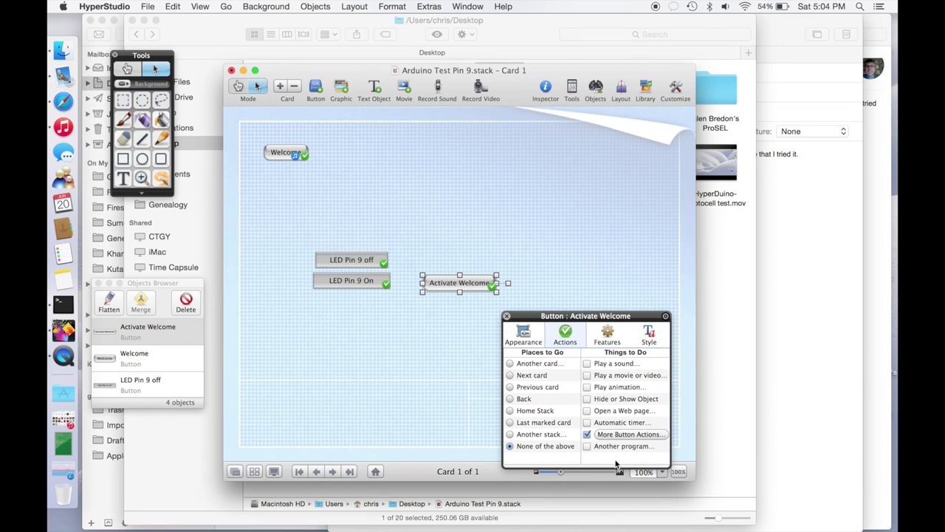
# - Add an automatic timer that activates the Activate Welcome button as soon as it is shown, and switch to browse mode
pyautogui.click(588, 423)
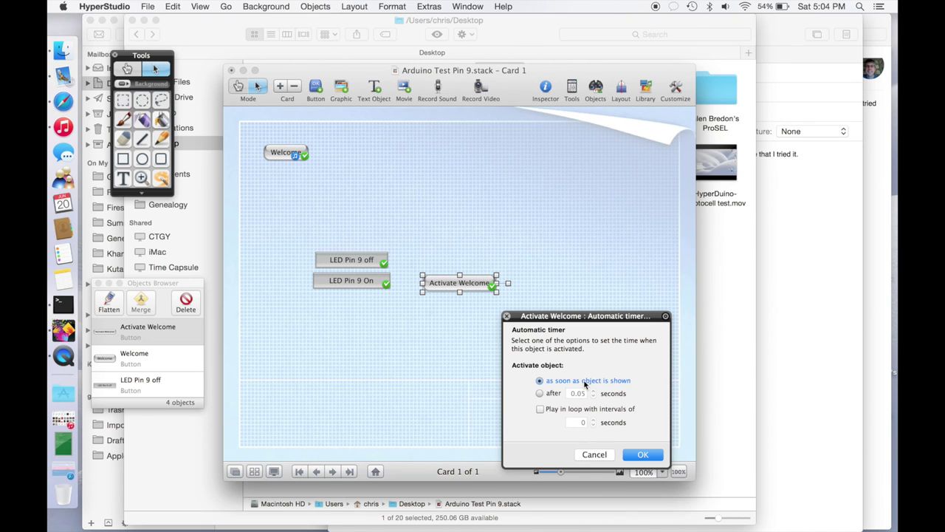
pyautogui.click(644, 454)
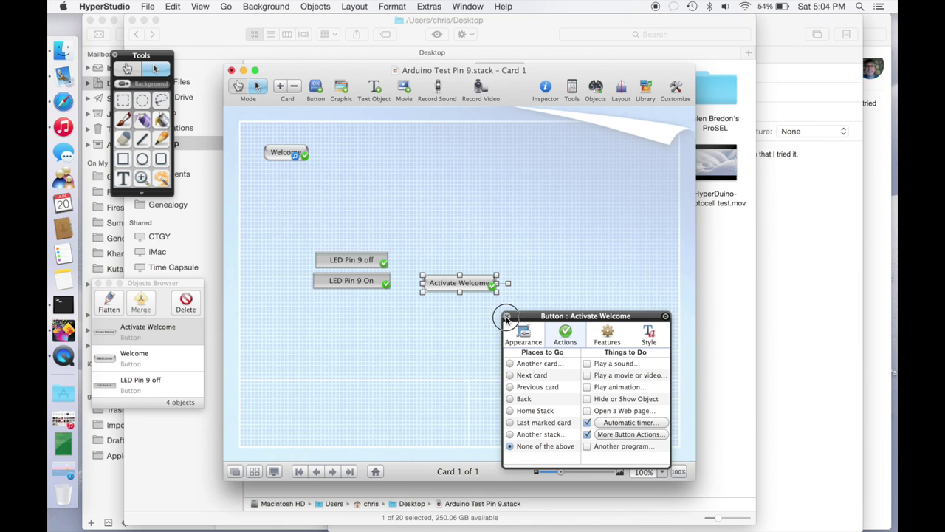
pyautogui.click(506, 316)
pyautogui.click(238, 87)
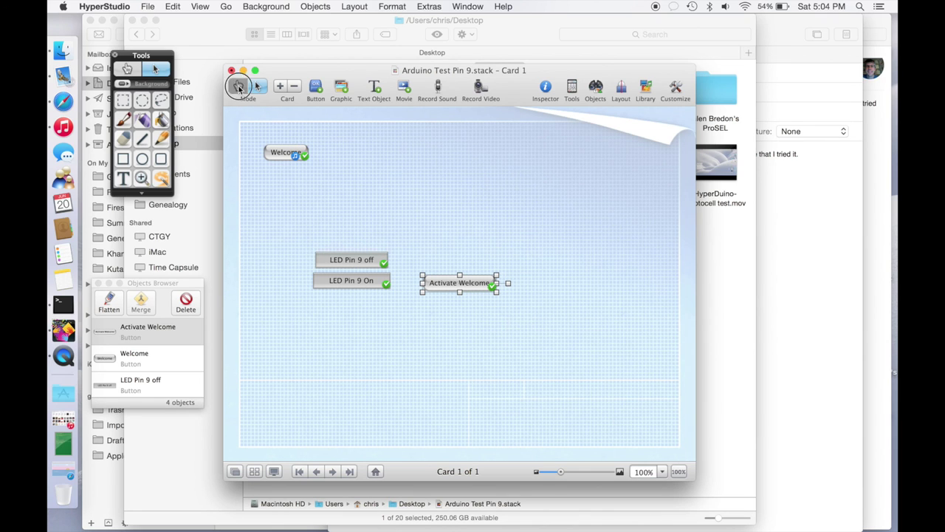